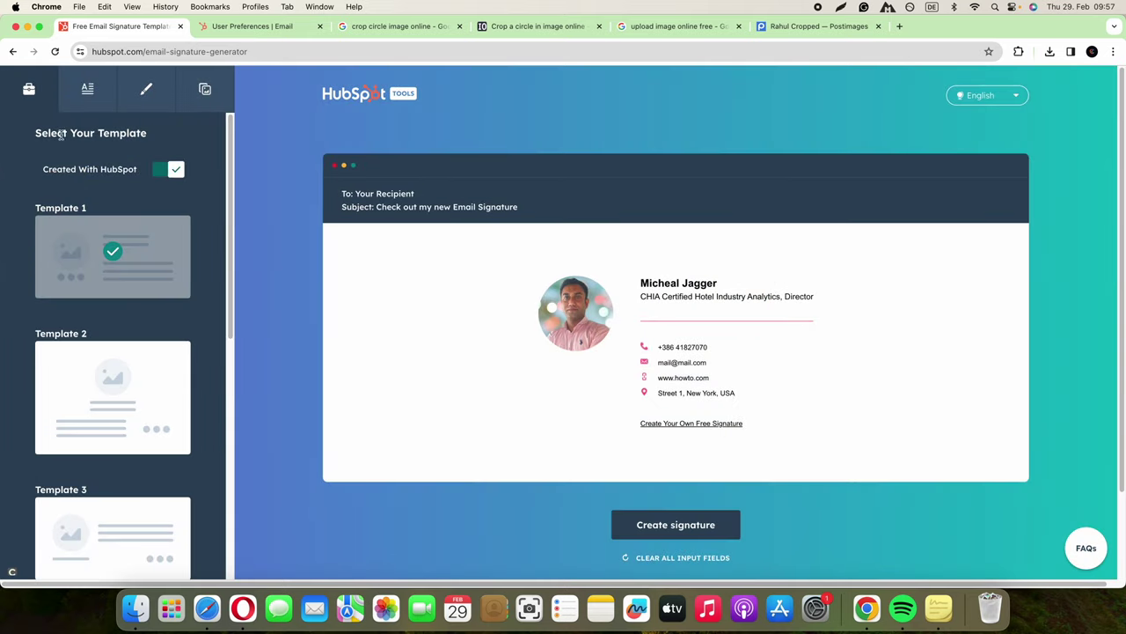
Step: Preview the signature in Templates 2, 3, 4 and 6, then go back to Template 1
{"action": "left_click", "coordinate": [98, 366]}
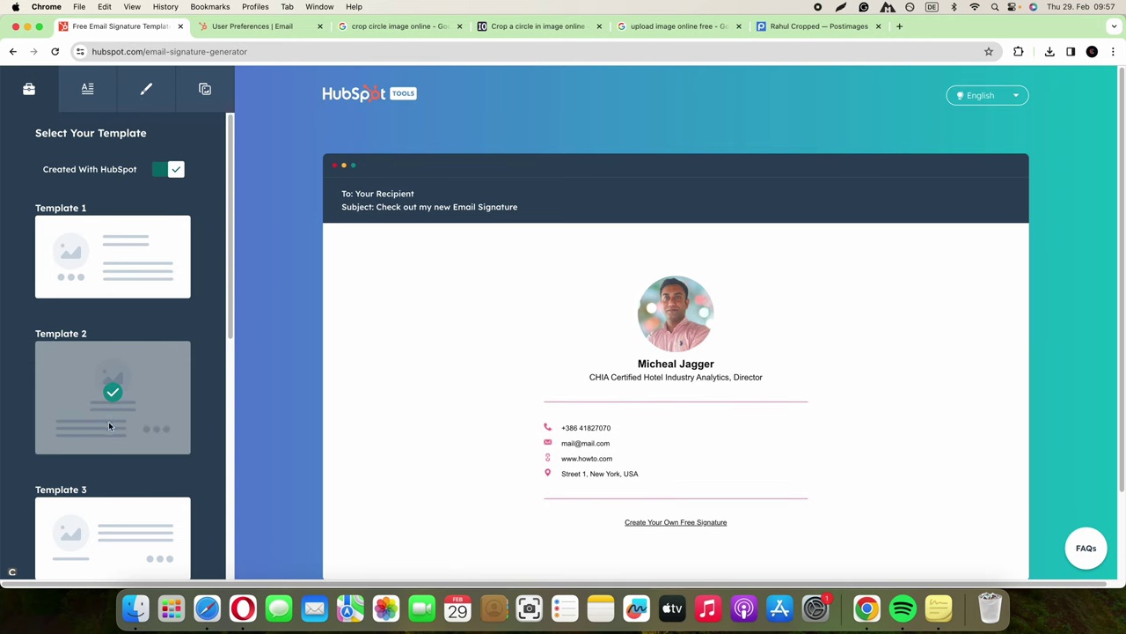
{"action": "left_click", "coordinate": [127, 540]}
{"action": "scroll", "coordinate": [132, 502], "scroll_direction": "down", "scroll_amount": 3}
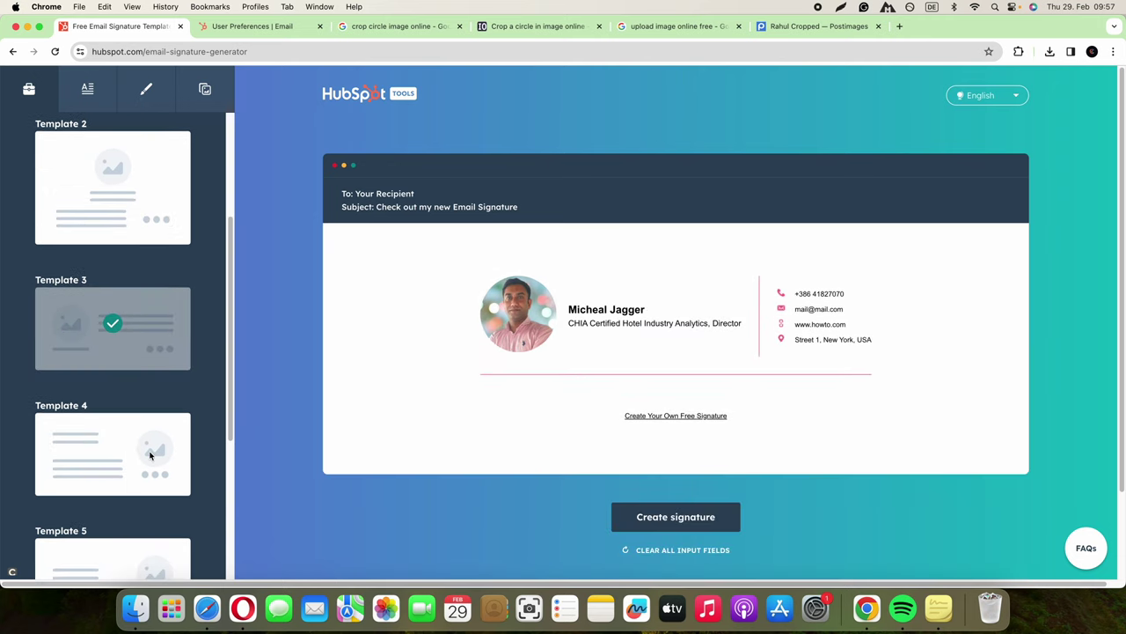
{"action": "left_click", "coordinate": [140, 457]}
{"action": "scroll", "coordinate": [140, 457], "scroll_direction": "down", "scroll_amount": 3}
{"action": "scroll", "coordinate": [139, 456], "scroll_direction": "down", "scroll_amount": 2}
{"action": "left_click", "coordinate": [134, 457]}
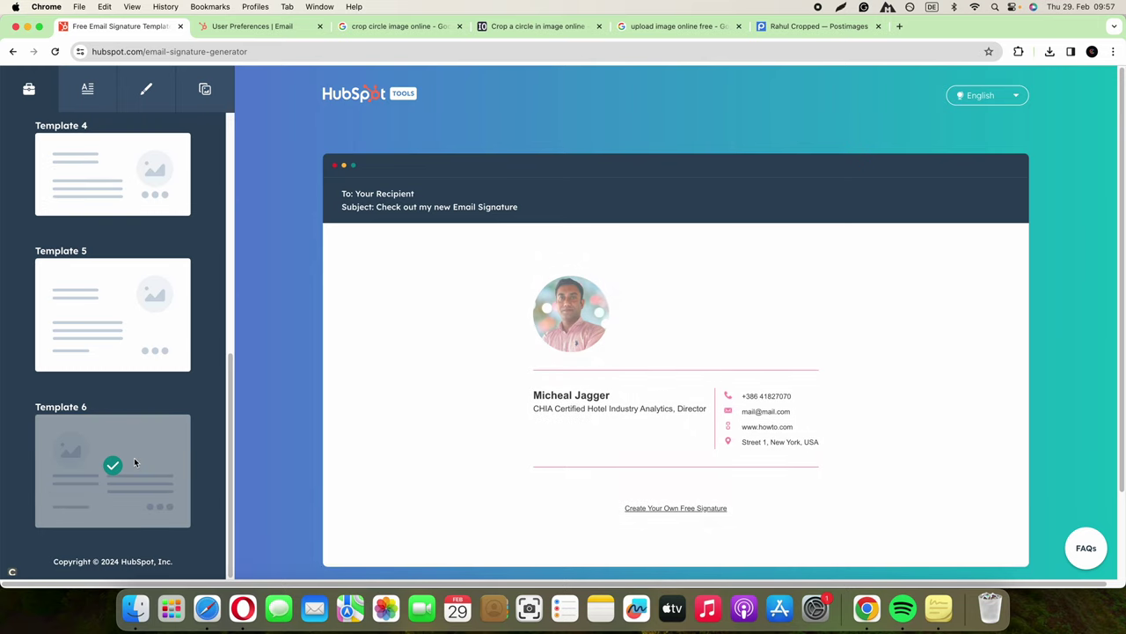
{"action": "scroll", "coordinate": [134, 456], "scroll_direction": "up", "scroll_amount": 10}
{"action": "left_click", "coordinate": [116, 290]}
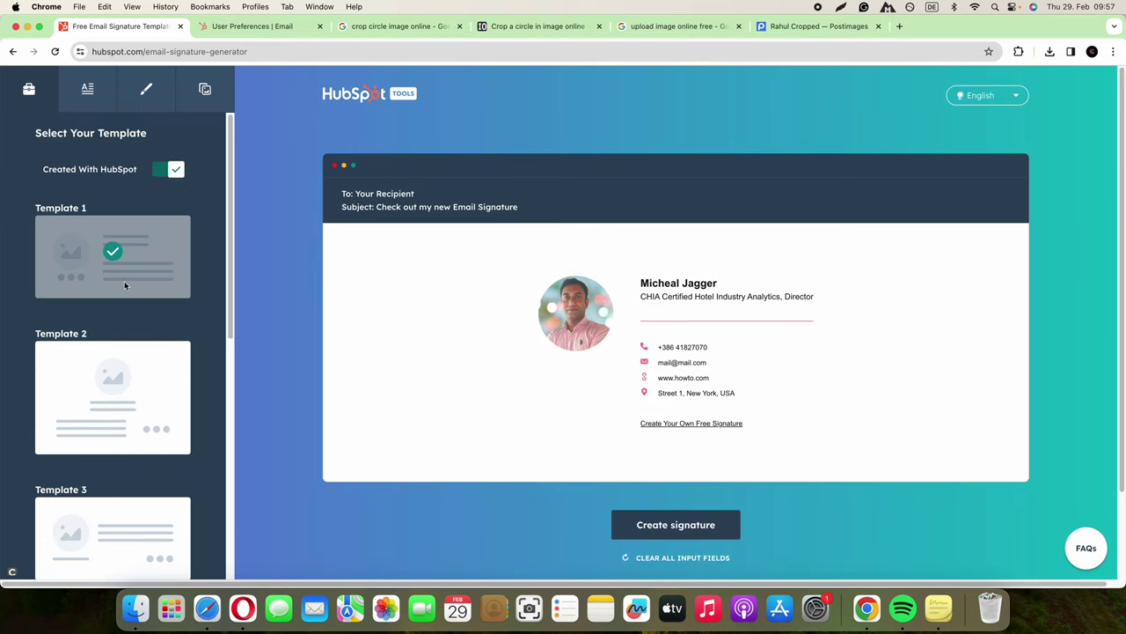
Step: Fill First Name and Last Name with the person's name from the contact notes
{"action": "left_click", "coordinate": [86, 91]}
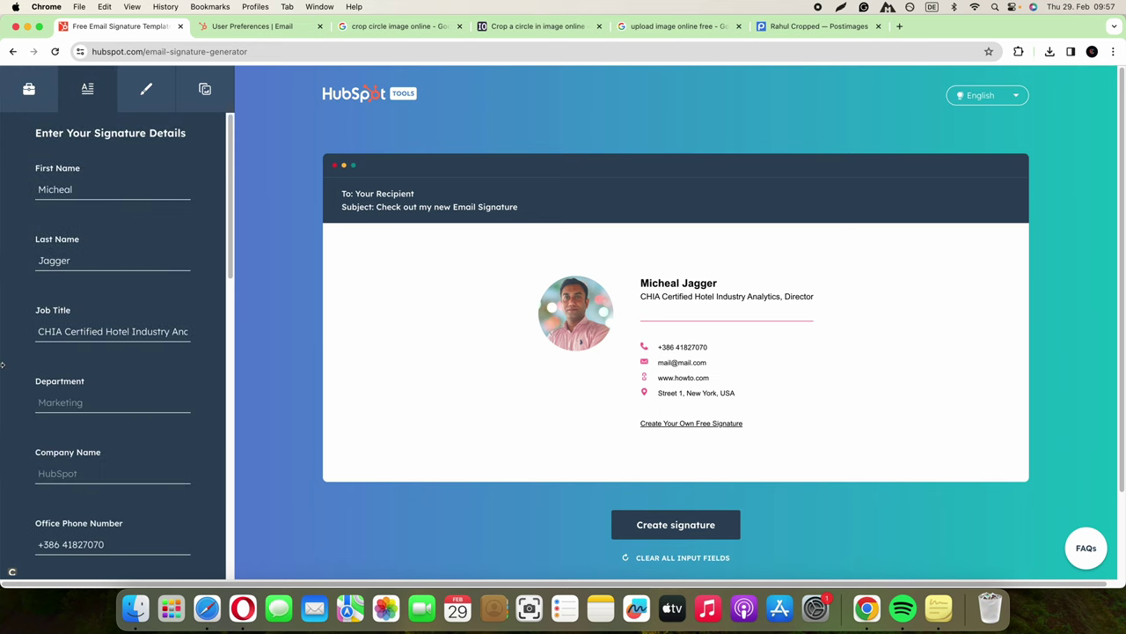
{"action": "left_click_drag", "start_coordinate": [2, 365], "coordinate": [168, 359]}
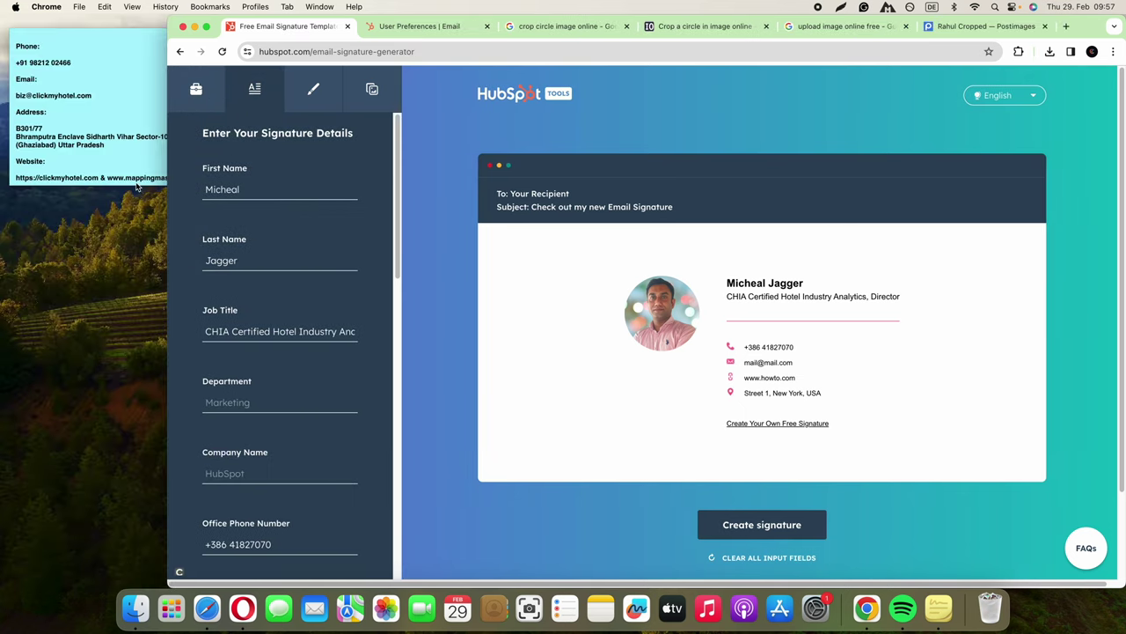
{"action": "scroll", "coordinate": [112, 125], "scroll_direction": "up", "scroll_amount": 3}
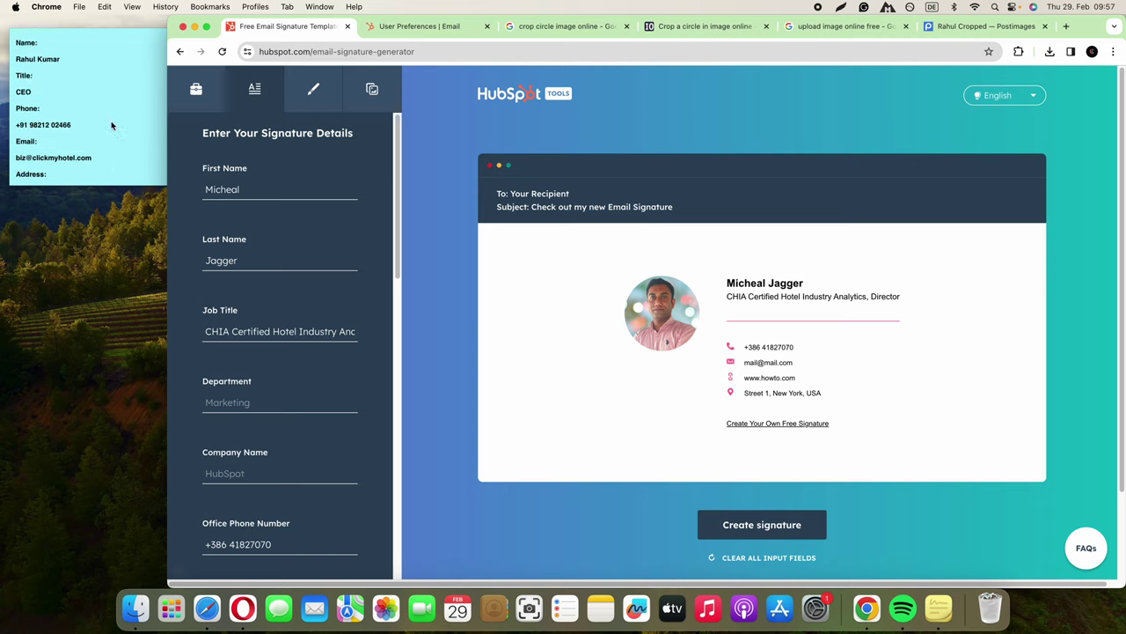
{"action": "left_click", "coordinate": [77, 75]}
{"action": "left_click_drag", "start_coordinate": [71, 59], "coordinate": [4, 59]}
{"action": "key", "text": "super+c"}
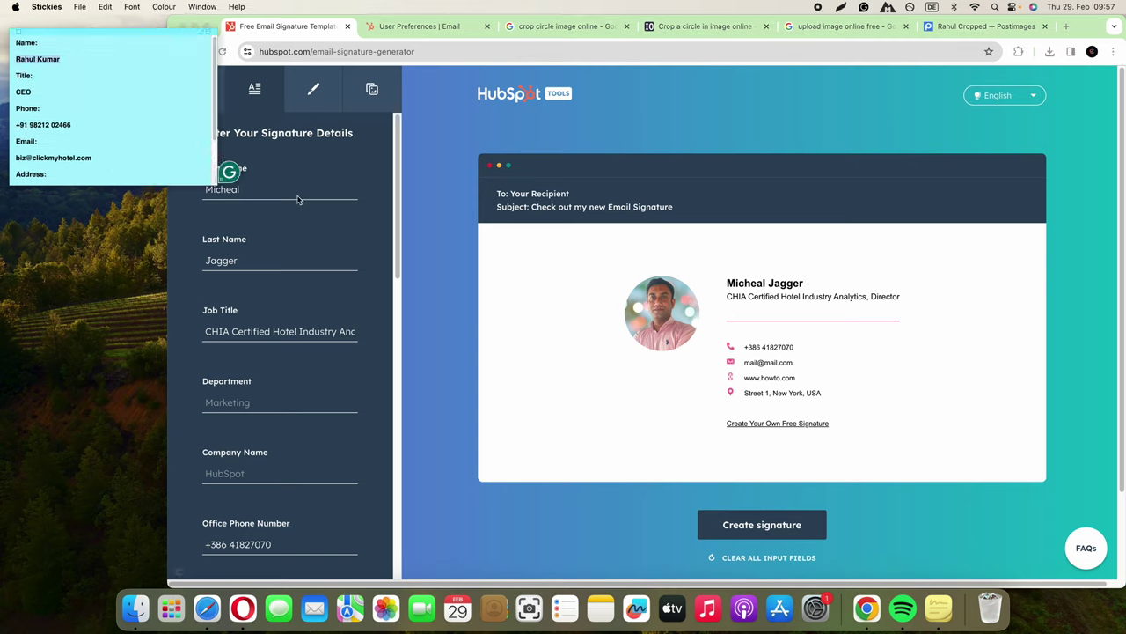
{"action": "left_click", "coordinate": [298, 200]}
{"action": "double_click", "coordinate": [238, 190]}
{"action": "key", "text": "super+v"}
{"action": "double_click", "coordinate": [258, 189]}
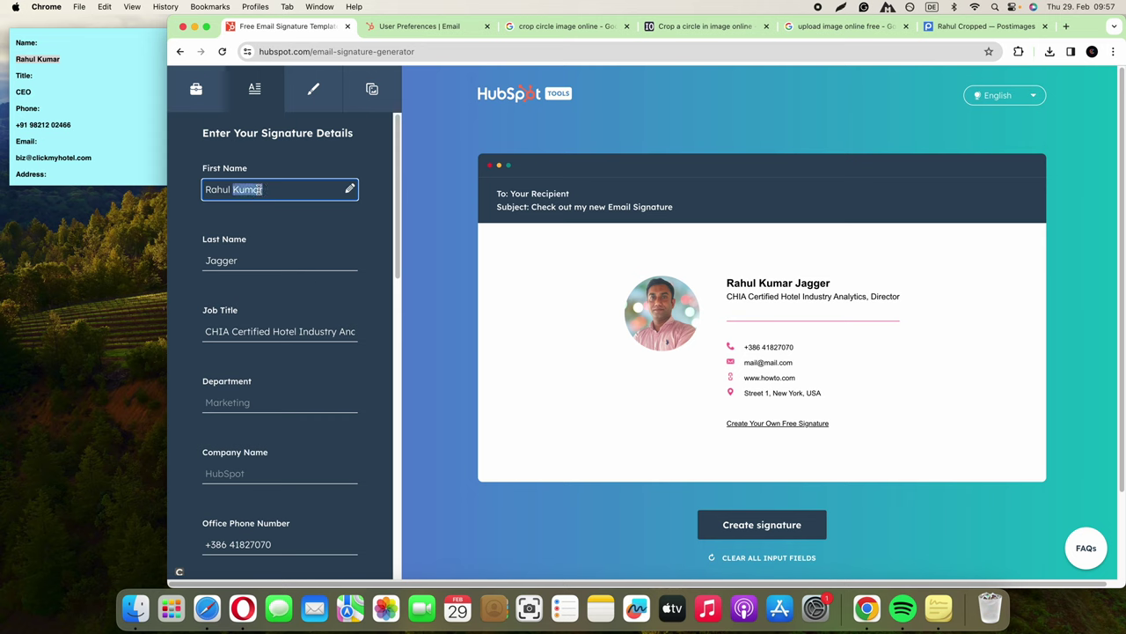
{"action": "key", "text": "BackSpace"}
{"action": "double_click", "coordinate": [250, 261]}
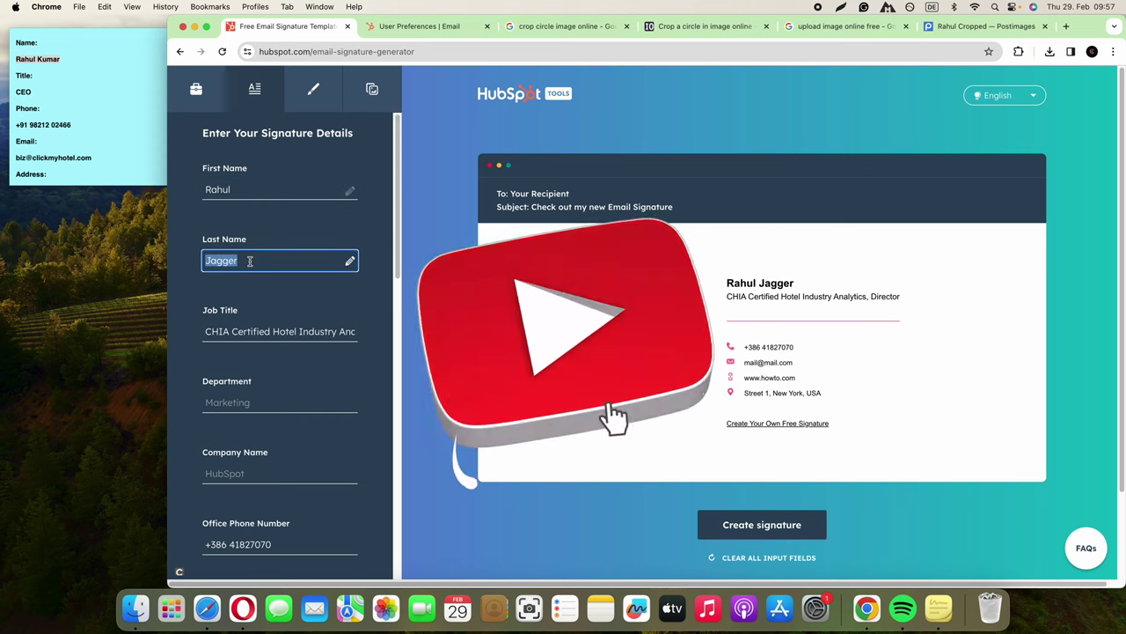
{"action": "type", "text": "Kumar"}
Step: Set the job title to CEO and start the company name as 'Clickmy'
{"action": "left_click", "coordinate": [39, 97]}
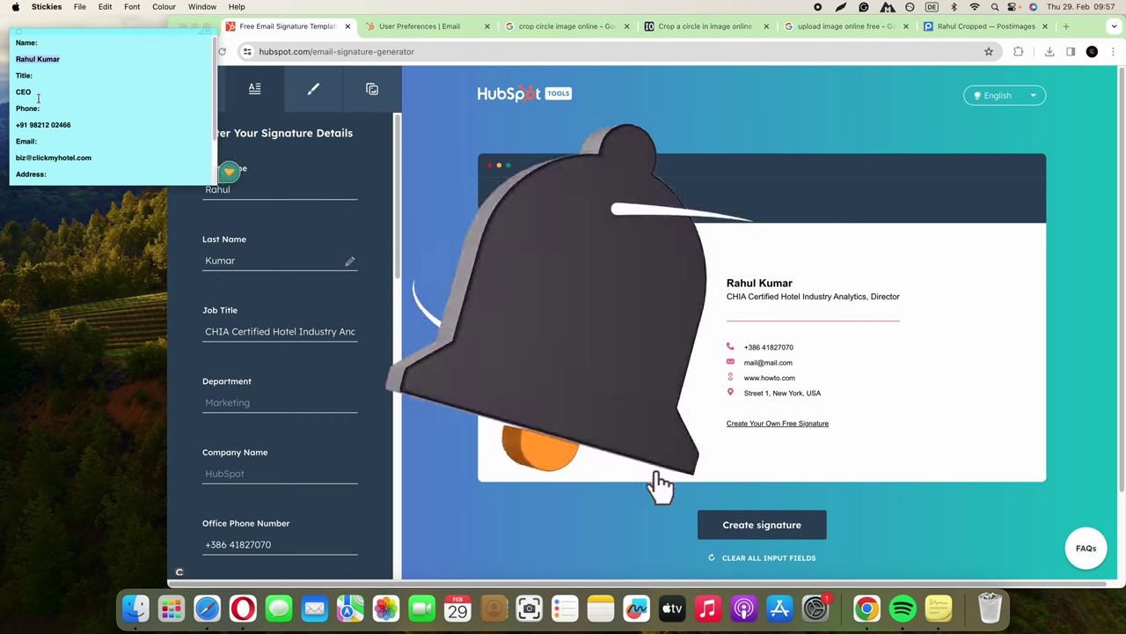
{"action": "left_click", "coordinate": [498, 322]}
{"action": "triple_click", "coordinate": [280, 331]}
{"action": "type", "text": "CEO"}
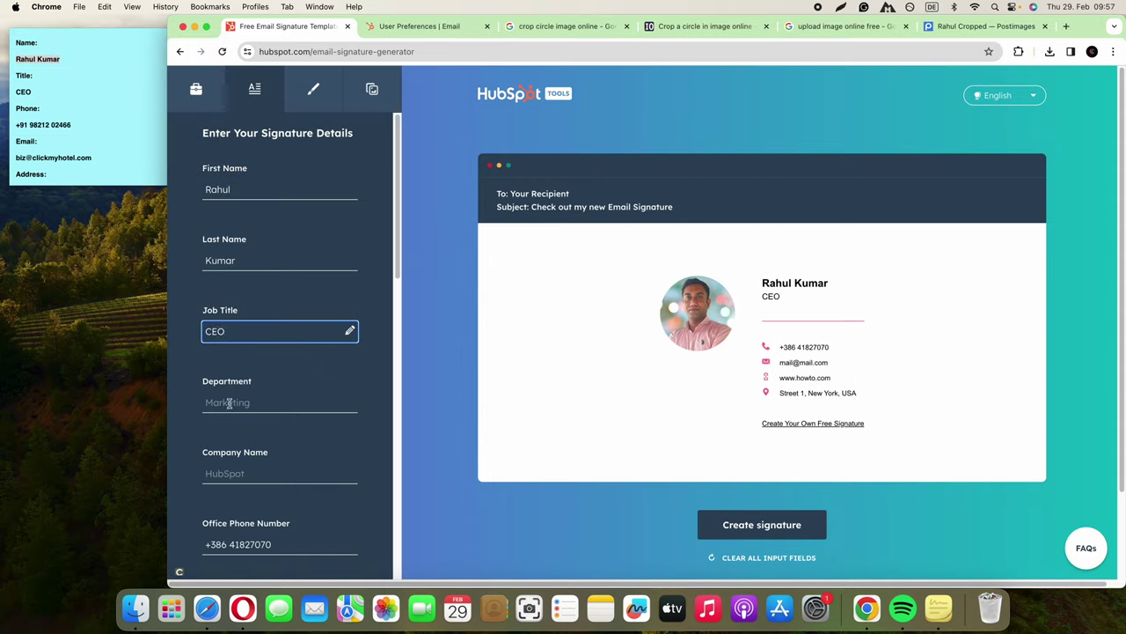
{"action": "scroll", "coordinate": [229, 405], "scroll_direction": "down", "scroll_amount": 1}
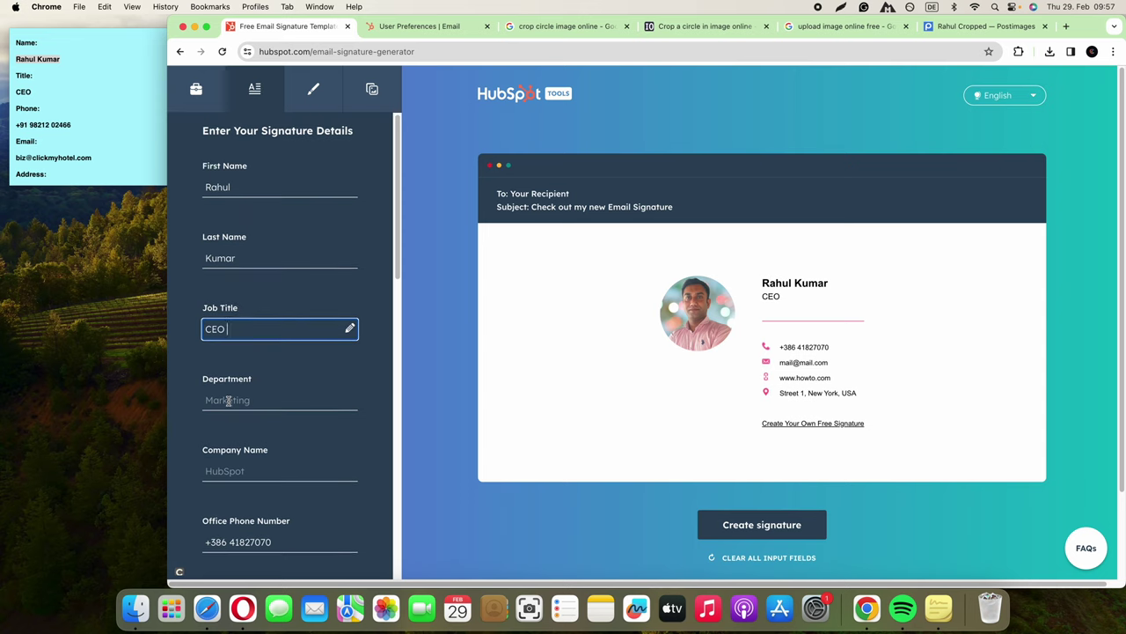
{"action": "left_click", "coordinate": [228, 468]}
{"action": "type", "text": "Click"}
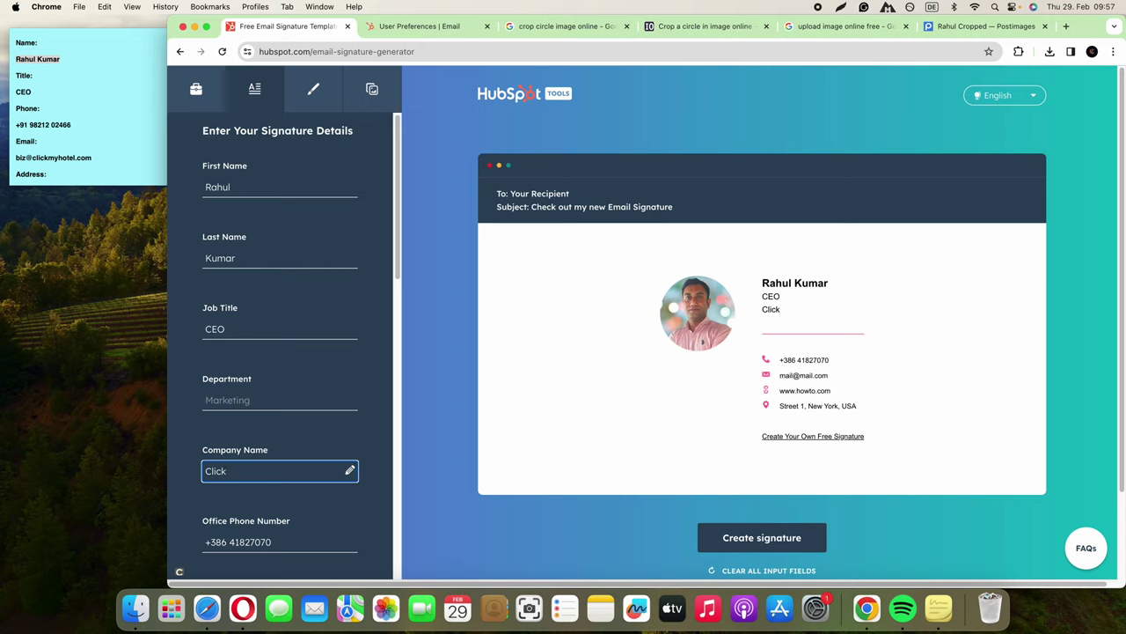
{"action": "type", "text": "myhotel"}
Step: Replace the office phone number with the one from the contact notes
{"action": "scroll", "coordinate": [293, 396], "scroll_direction": "down", "scroll_amount": 4}
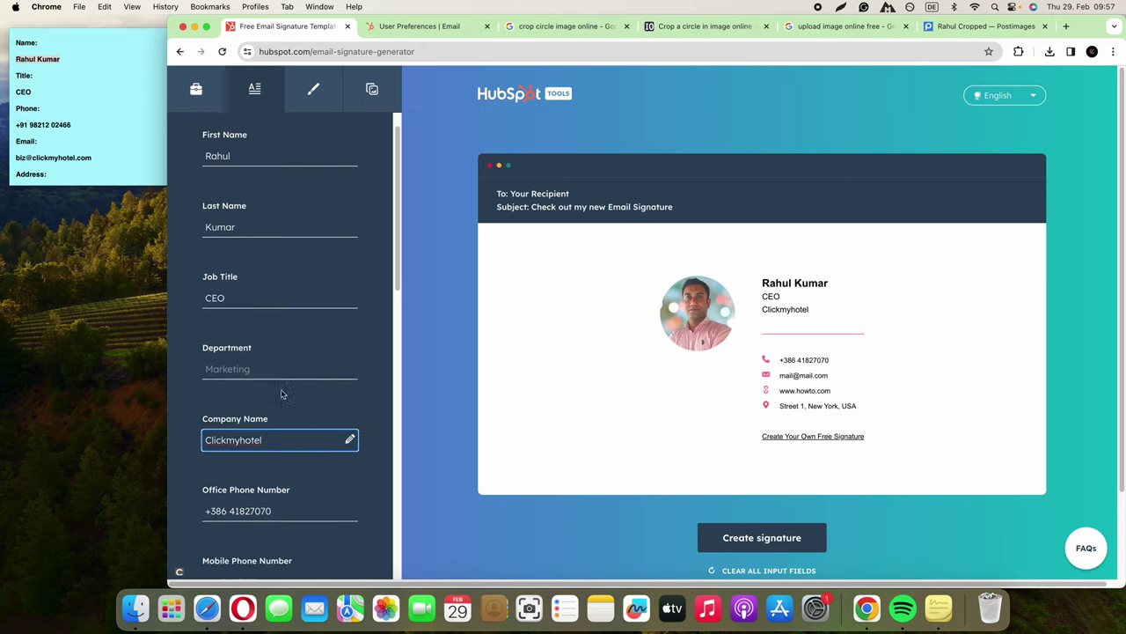
{"action": "left_click", "coordinate": [66, 124]}
{"action": "triple_click", "coordinate": [66, 124]}
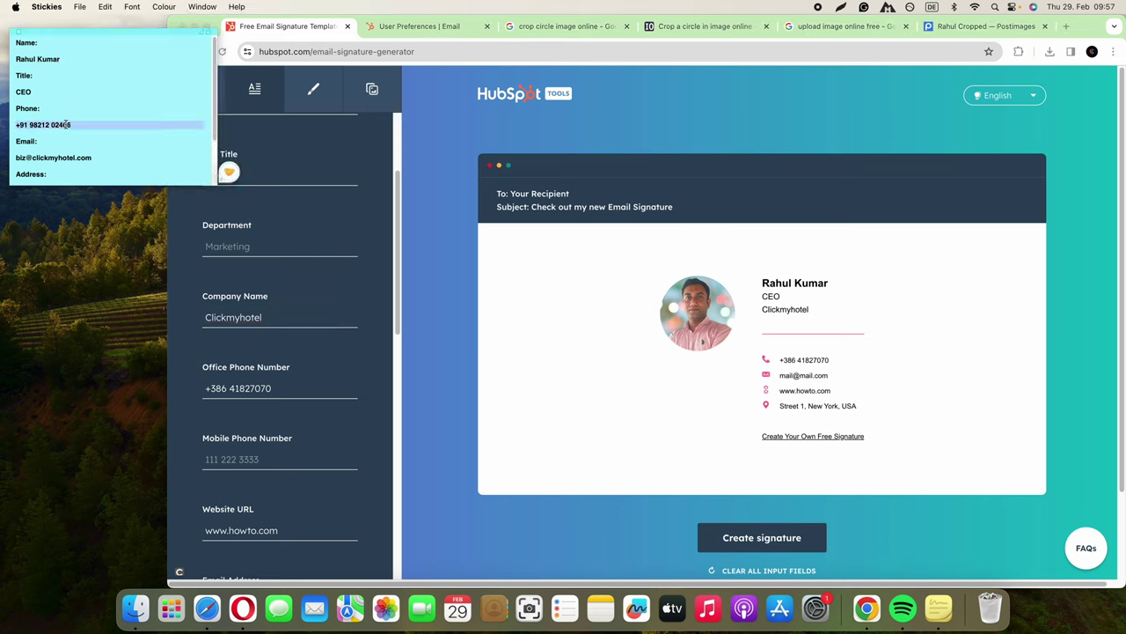
{"action": "key", "text": "super+c"}
{"action": "double_click", "coordinate": [257, 388]}
{"action": "key", "text": "super+a"}
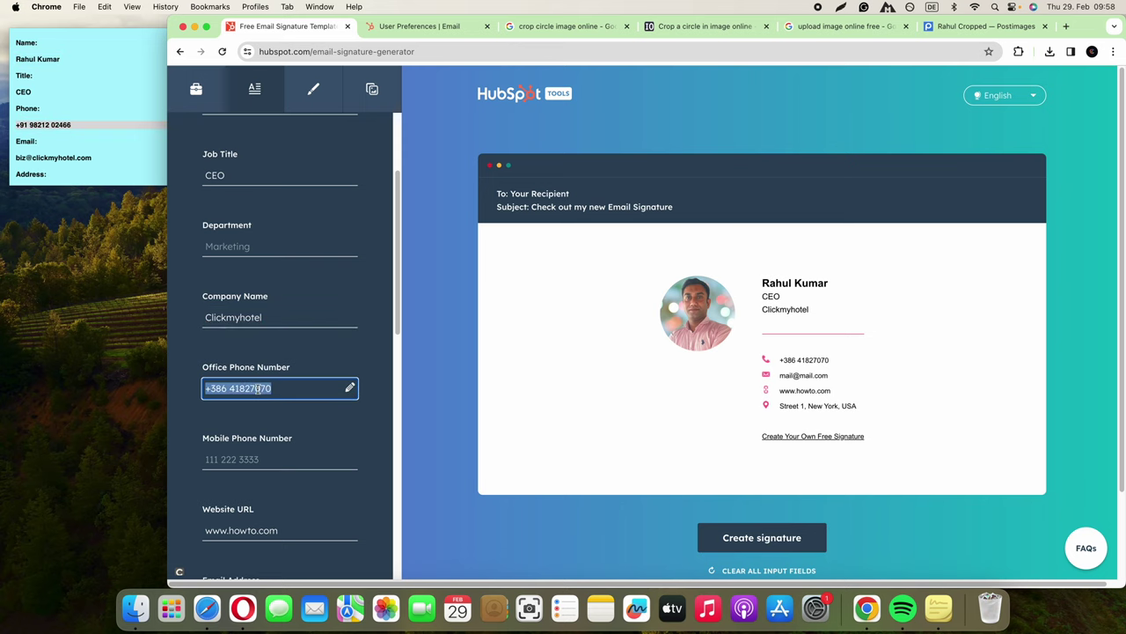
{"action": "key", "text": "super+v"}
Step: Set the website URL to clickmyhotel.com from the notes
{"action": "scroll", "coordinate": [286, 427], "scroll_direction": "down", "scroll_amount": 3}
{"action": "scroll", "coordinate": [286, 427], "scroll_direction": "down", "scroll_amount": 1}
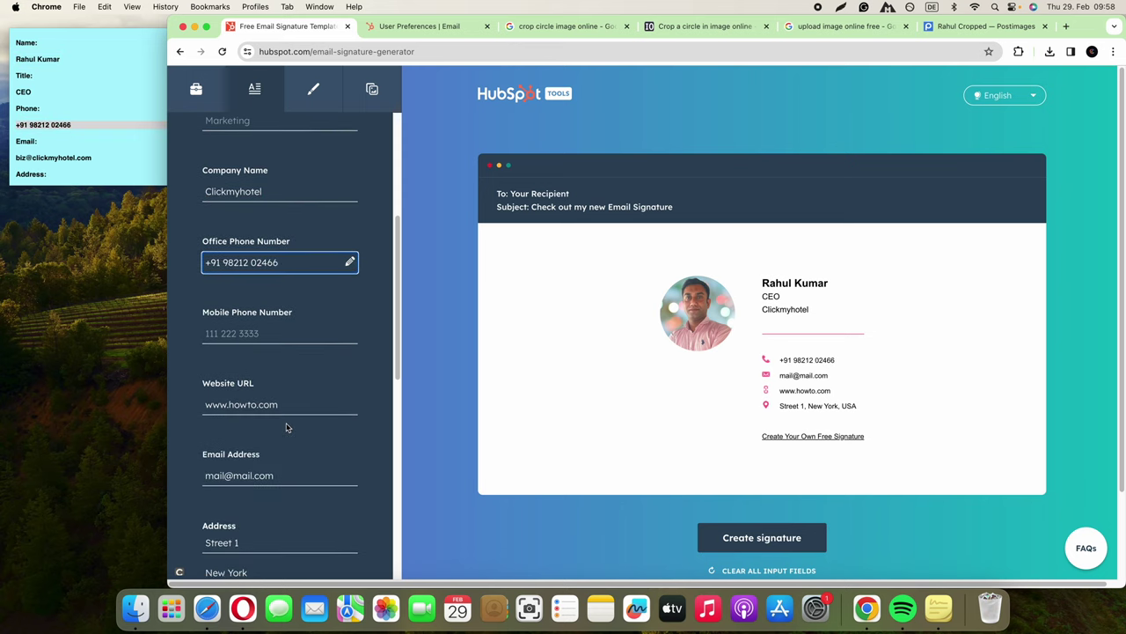
{"action": "left_click", "coordinate": [76, 165]}
{"action": "scroll", "coordinate": [75, 164], "scroll_direction": "down", "scroll_amount": 3}
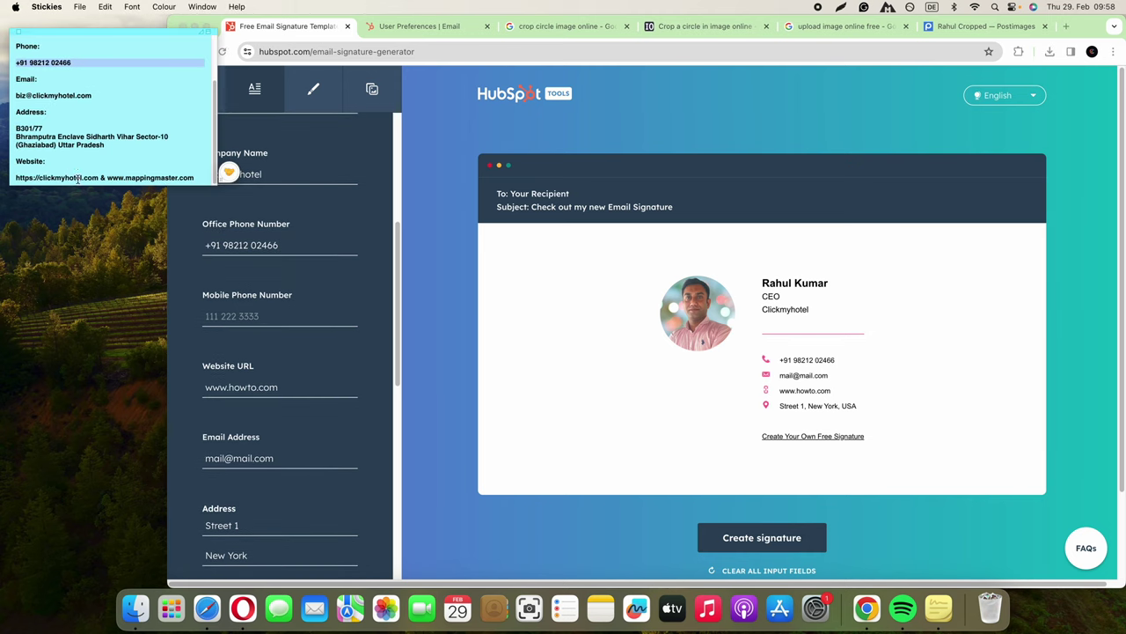
{"action": "left_click_drag", "start_coordinate": [194, 178], "coordinate": [6, 176]}
{"action": "left_click", "coordinate": [261, 390]}
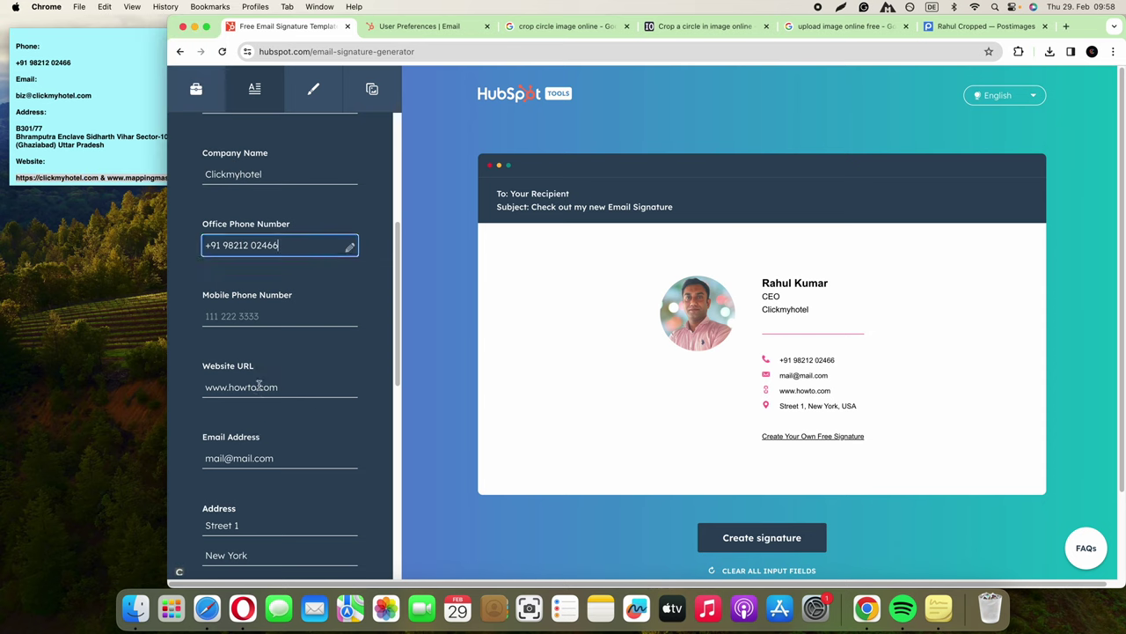
{"action": "left_click", "coordinate": [257, 387]}
{"action": "double_click", "coordinate": [251, 387]}
{"action": "triple_click", "coordinate": [251, 387]}
{"action": "key", "text": "super+v"}
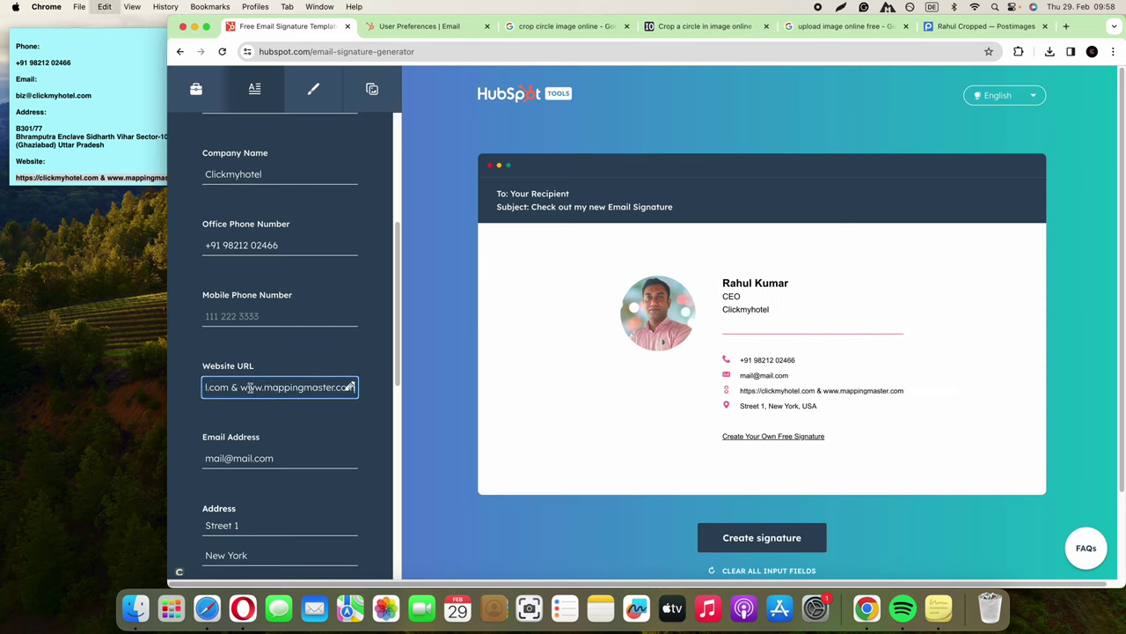
{"action": "left_click_drag", "start_coordinate": [233, 387], "coordinate": [357, 387]}
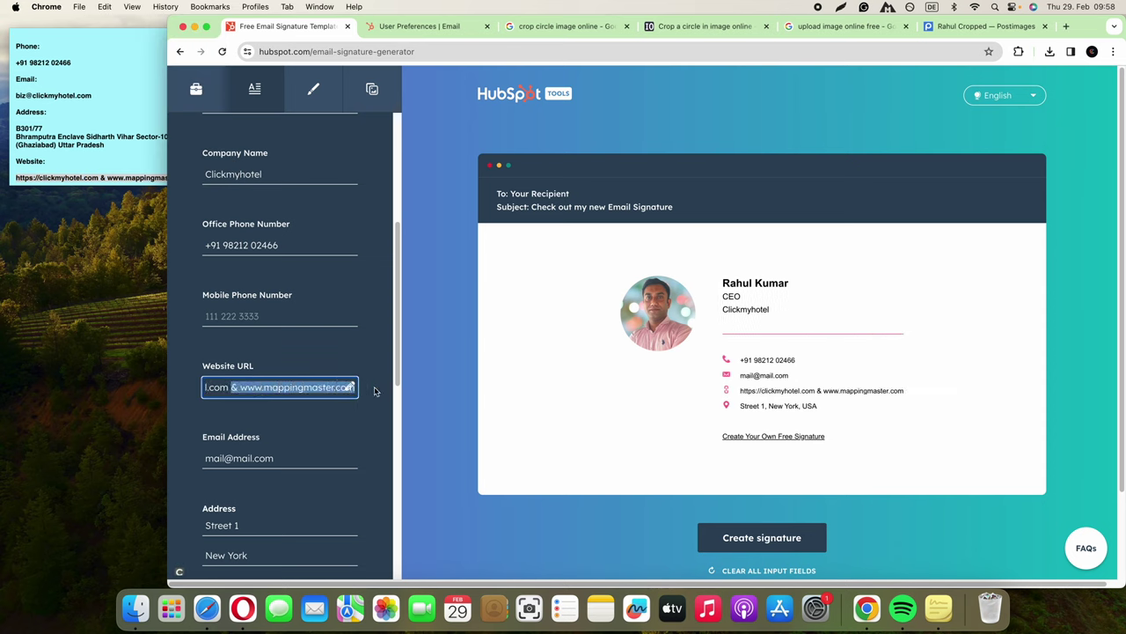
{"action": "key", "text": "BackSpace"}
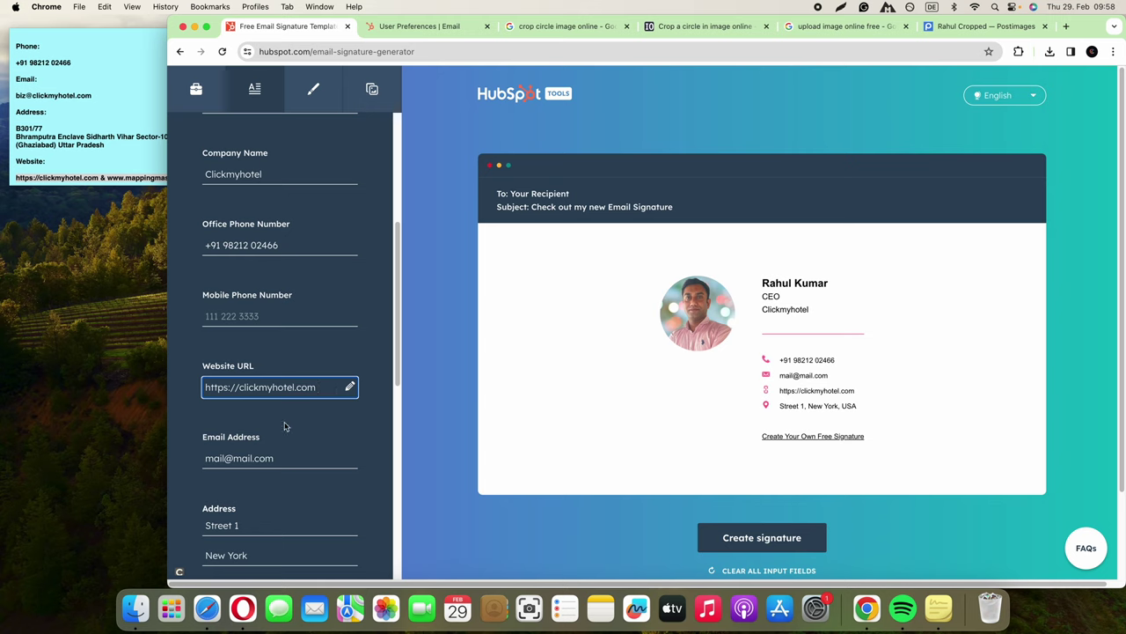
Step: Replace the e-mail address with the contact's address from the notes
{"action": "scroll", "coordinate": [285, 426], "scroll_direction": "down", "scroll_amount": 1}
{"action": "left_click_drag", "start_coordinate": [91, 97], "coordinate": [5, 95]}
{"action": "key", "text": "super+c"}
{"action": "left_click", "coordinate": [235, 459]}
{"action": "left_click", "coordinate": [235, 458]}
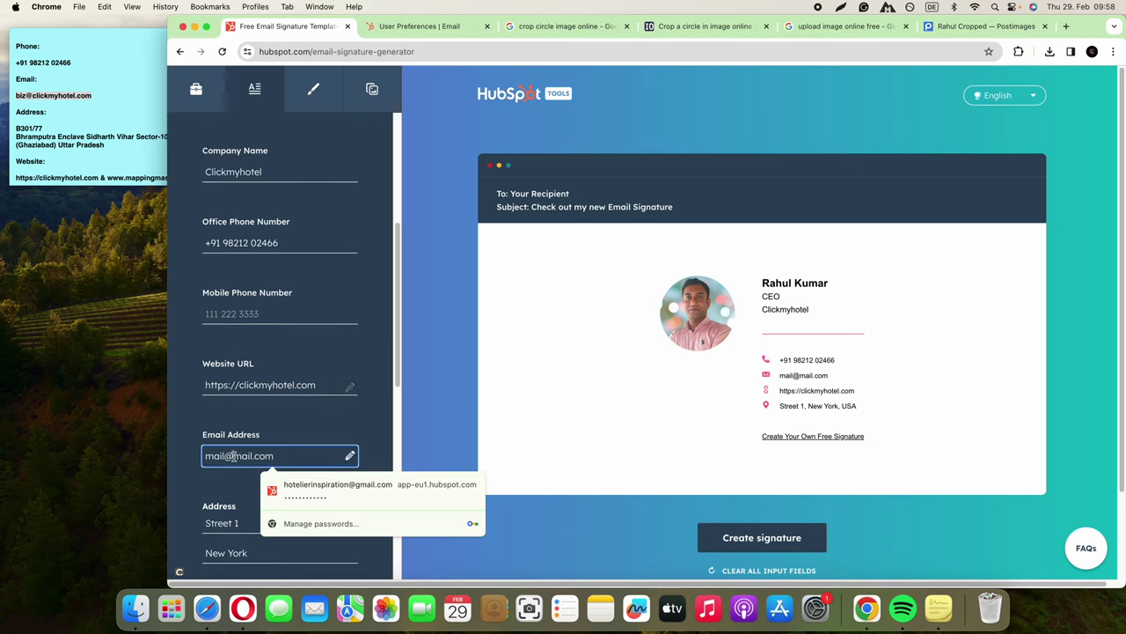
{"action": "key", "text": "super+v"}
{"action": "key", "text": "super+a"}
{"action": "key", "text": "super+v"}
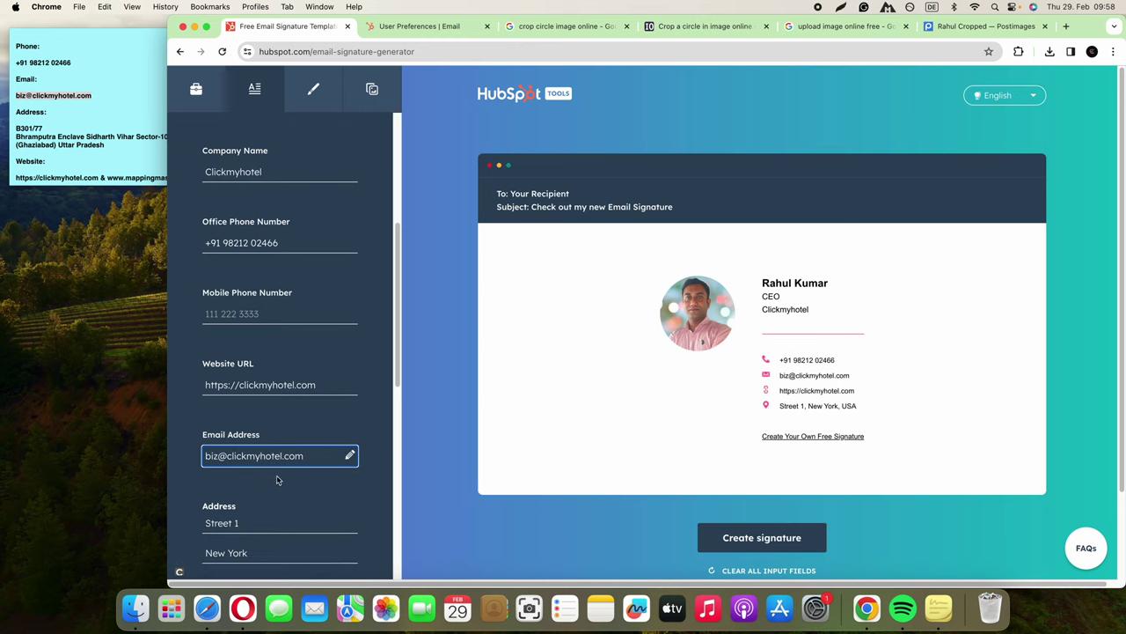
Step: Paste the first two address lines from the notes into the street address
{"action": "left_click", "coordinate": [102, 147]}
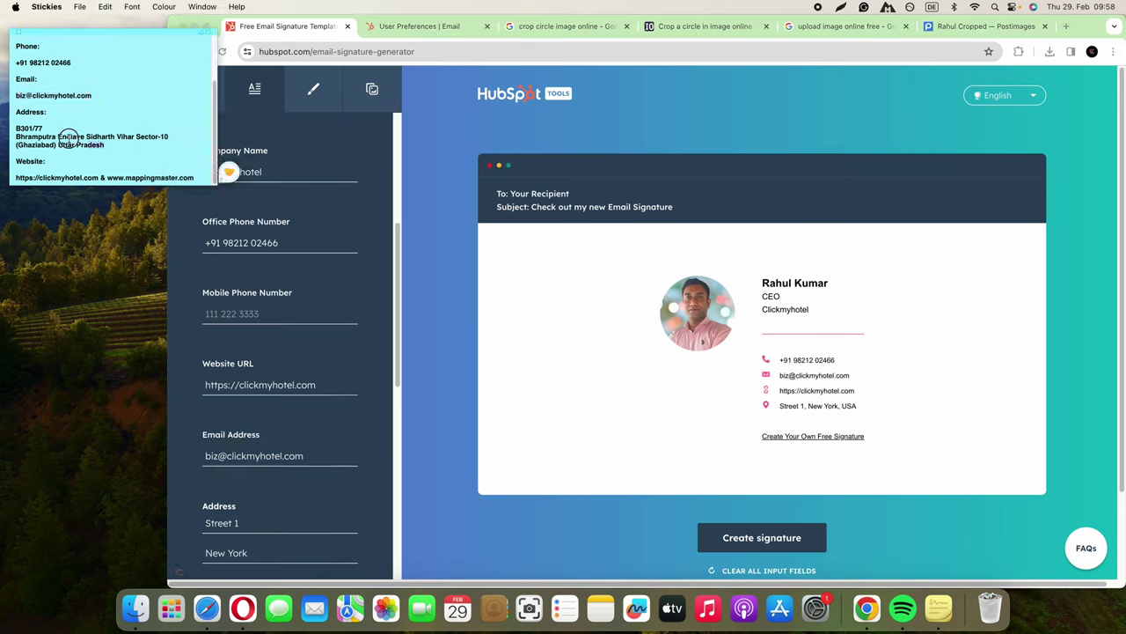
{"action": "left_click_drag", "start_coordinate": [102, 148], "coordinate": [12, 128]}
{"action": "scroll", "coordinate": [259, 495], "scroll_direction": "down", "scroll_amount": 2}
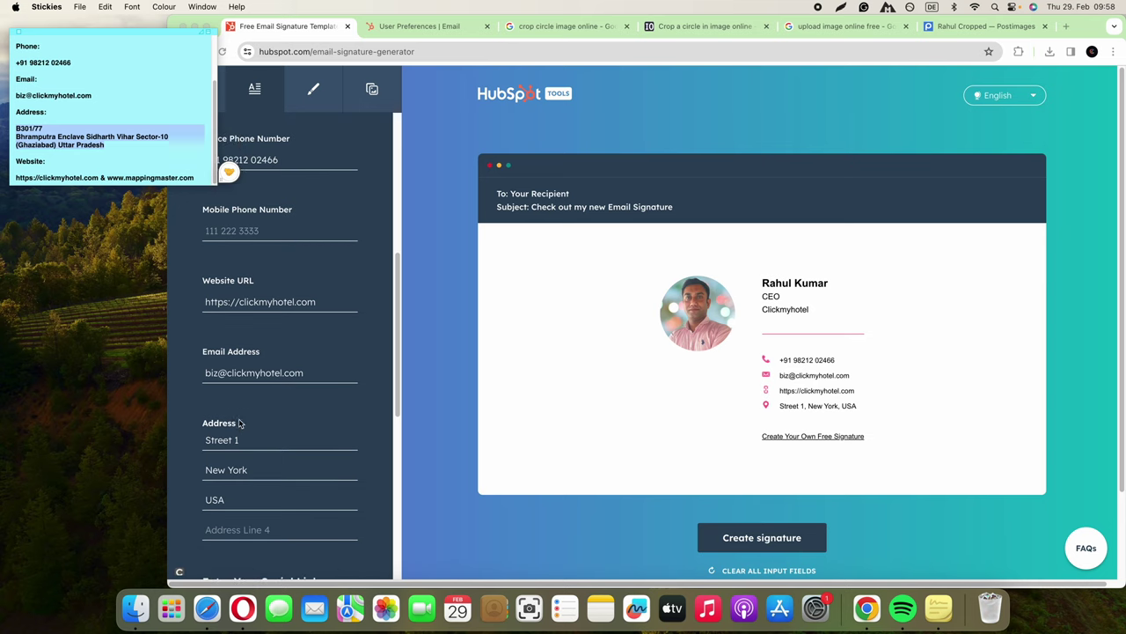
{"action": "left_click", "coordinate": [83, 149]}
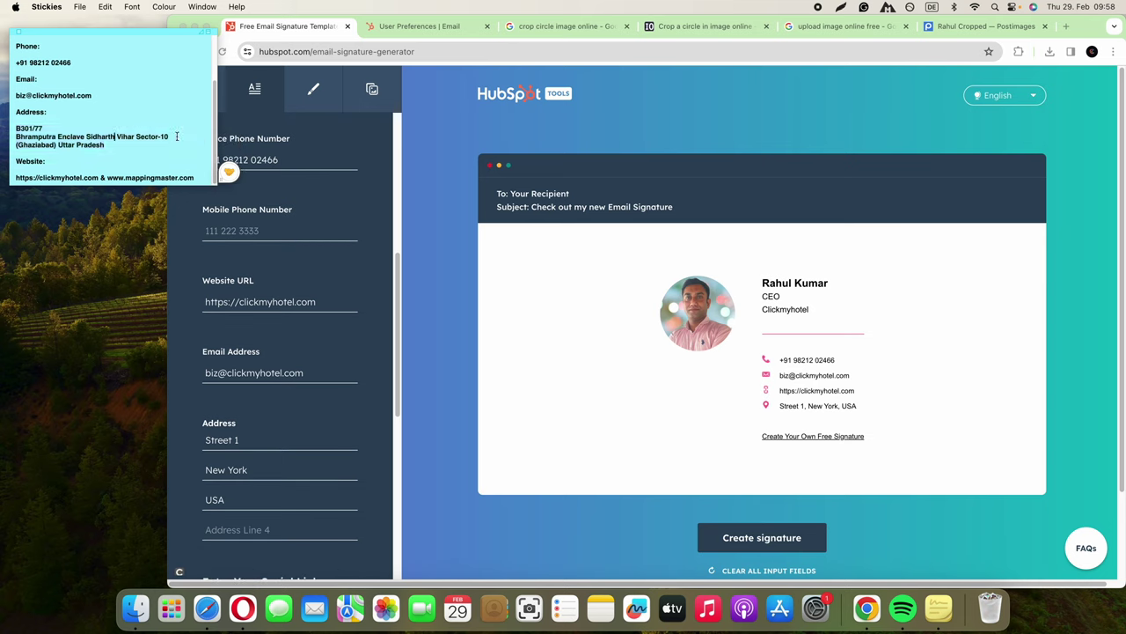
{"action": "left_click_drag", "start_coordinate": [185, 135], "coordinate": [6, 130]}
{"action": "triple_click", "coordinate": [222, 440]}
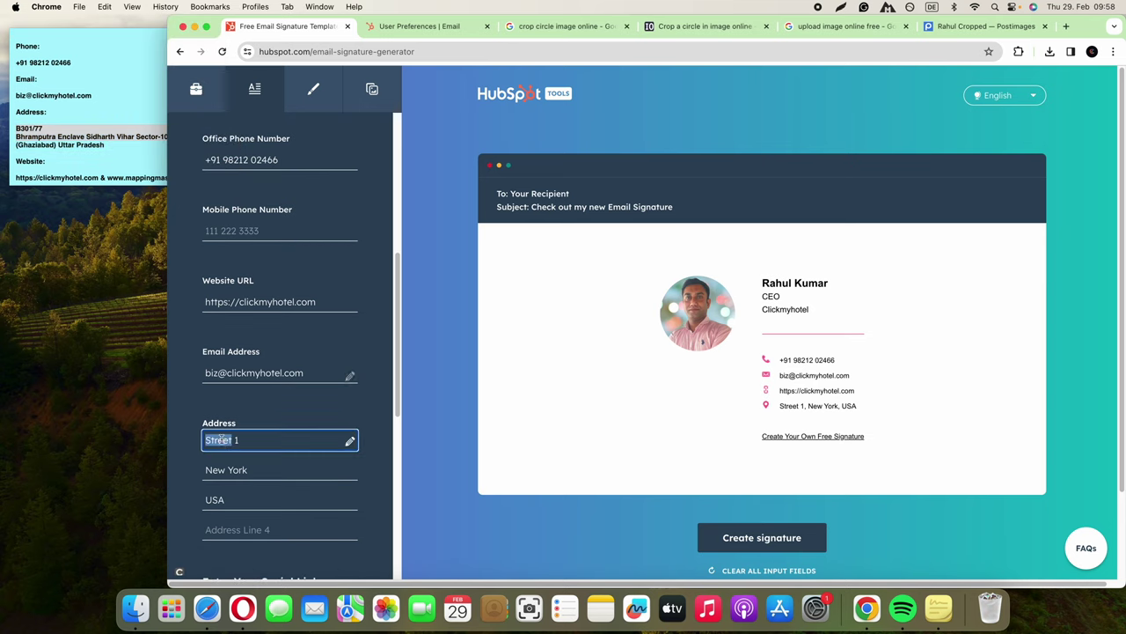
{"action": "key", "text": "super+v"}
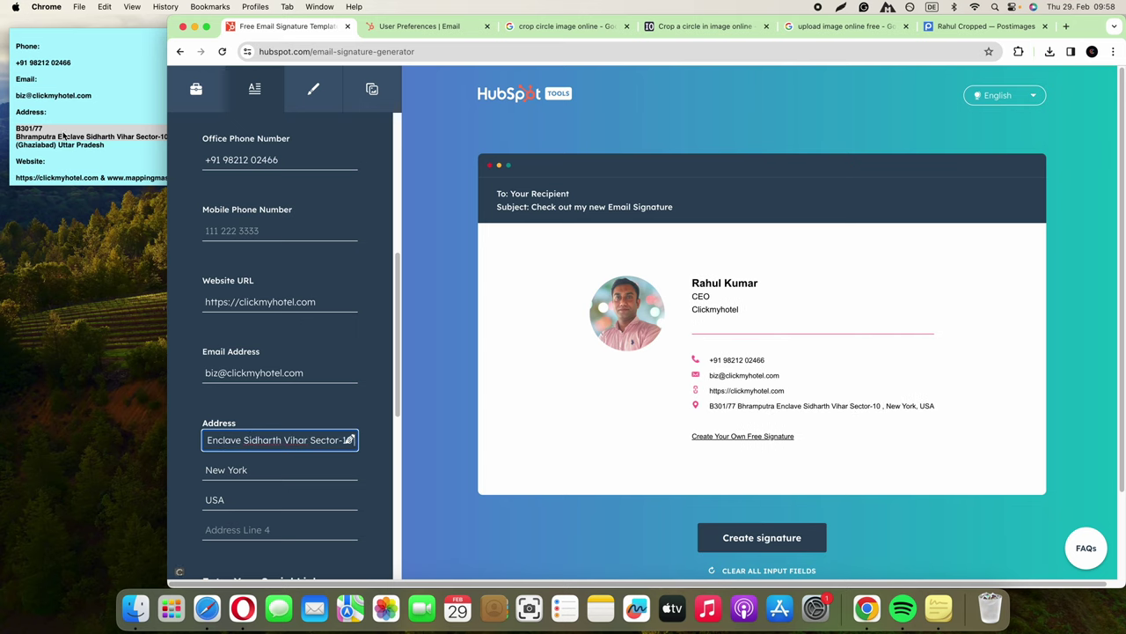
Step: Replace New York with the state line from the notes and USA with India
{"action": "left_click", "coordinate": [64, 135]}
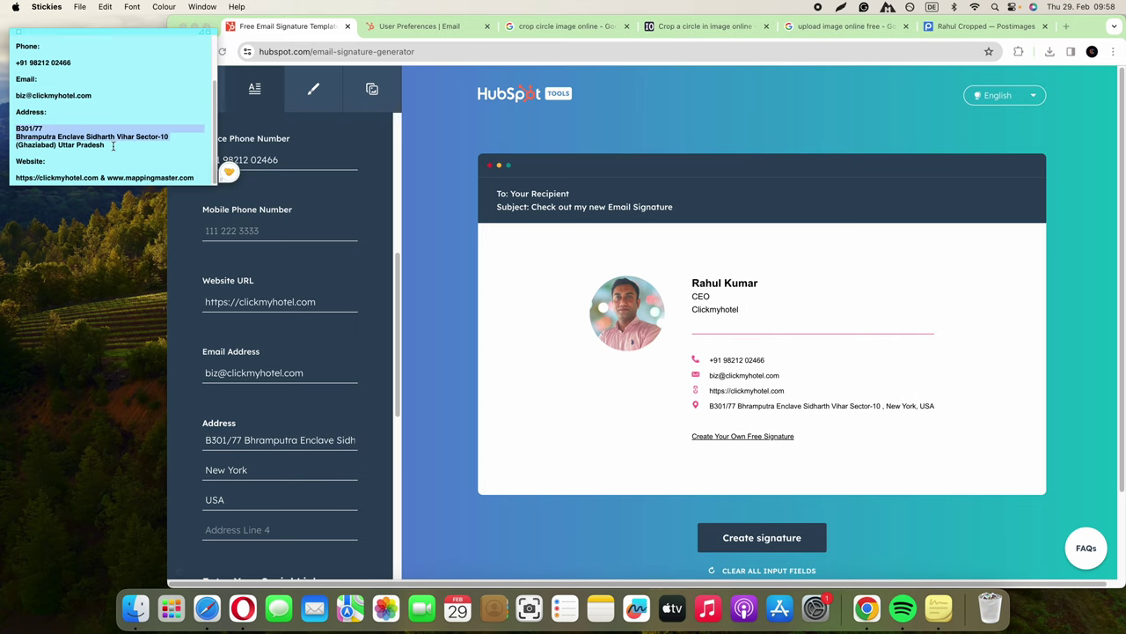
{"action": "left_click_drag", "start_coordinate": [114, 147], "coordinate": [5, 148]}
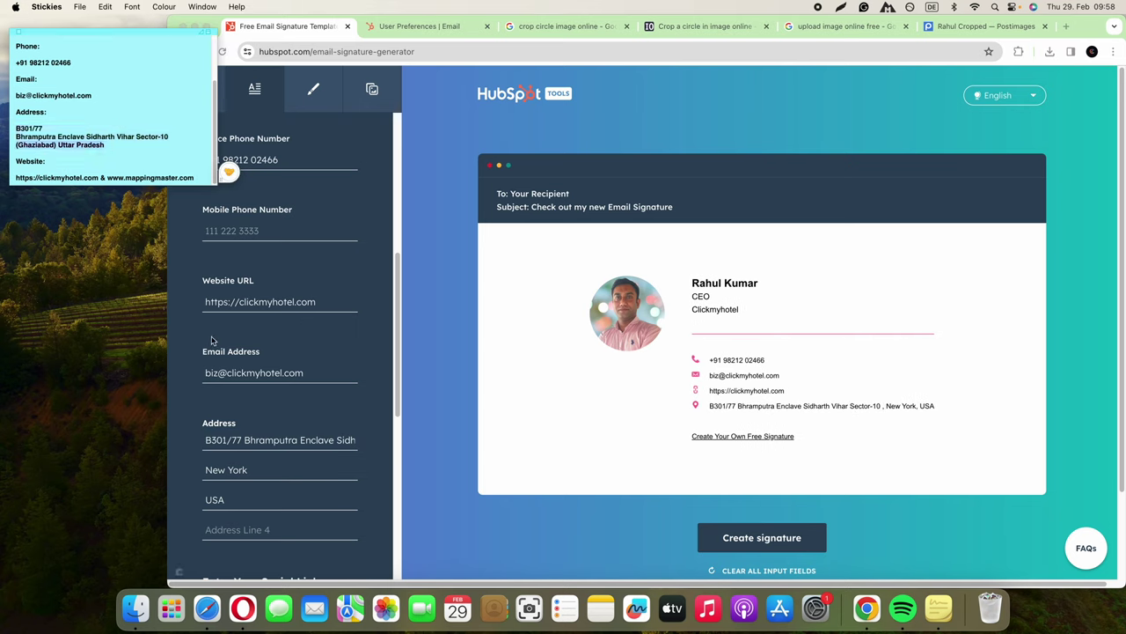
{"action": "left_click", "coordinate": [219, 470]}
{"action": "double_click", "coordinate": [234, 471]}
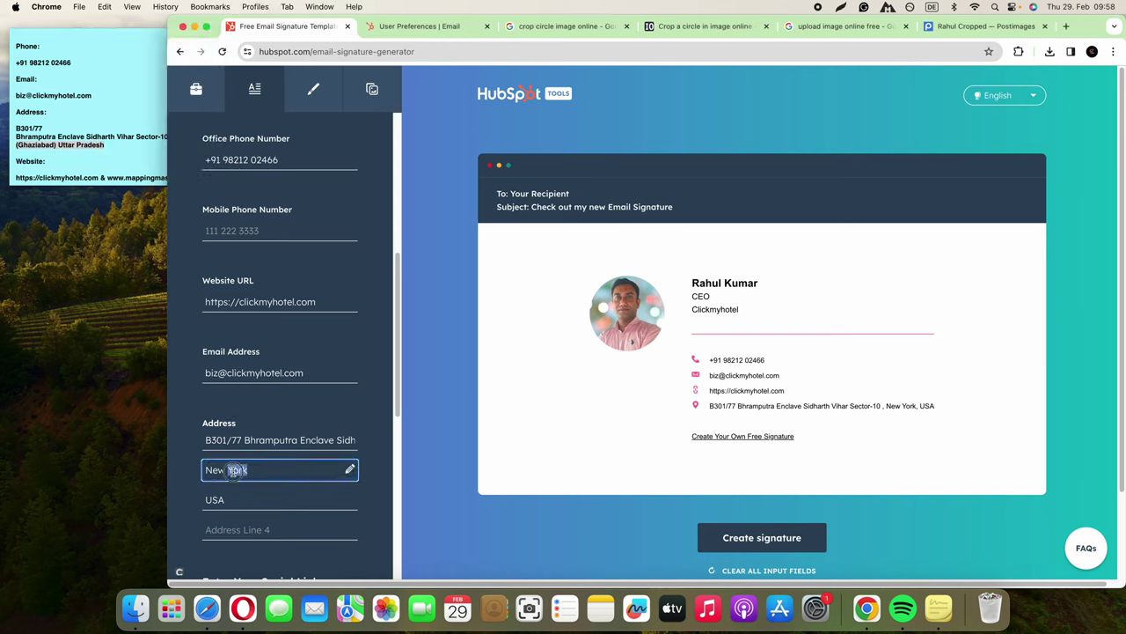
{"action": "key", "text": "super+a"}
{"action": "key", "text": "super+v"}
{"action": "left_click", "coordinate": [239, 500]}
{"action": "key", "text": "super+a"}
{"action": "type", "text": "India"}
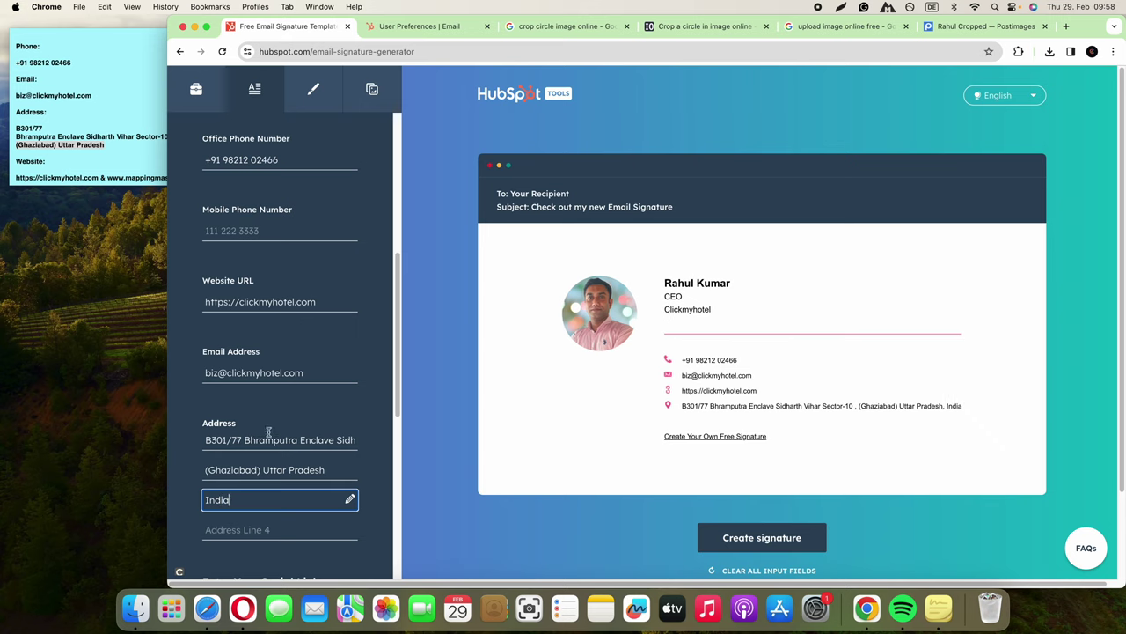
Step: Check the signature's name and title against the contact notes
{"action": "scroll", "coordinate": [270, 429], "scroll_direction": "down", "scroll_amount": 5}
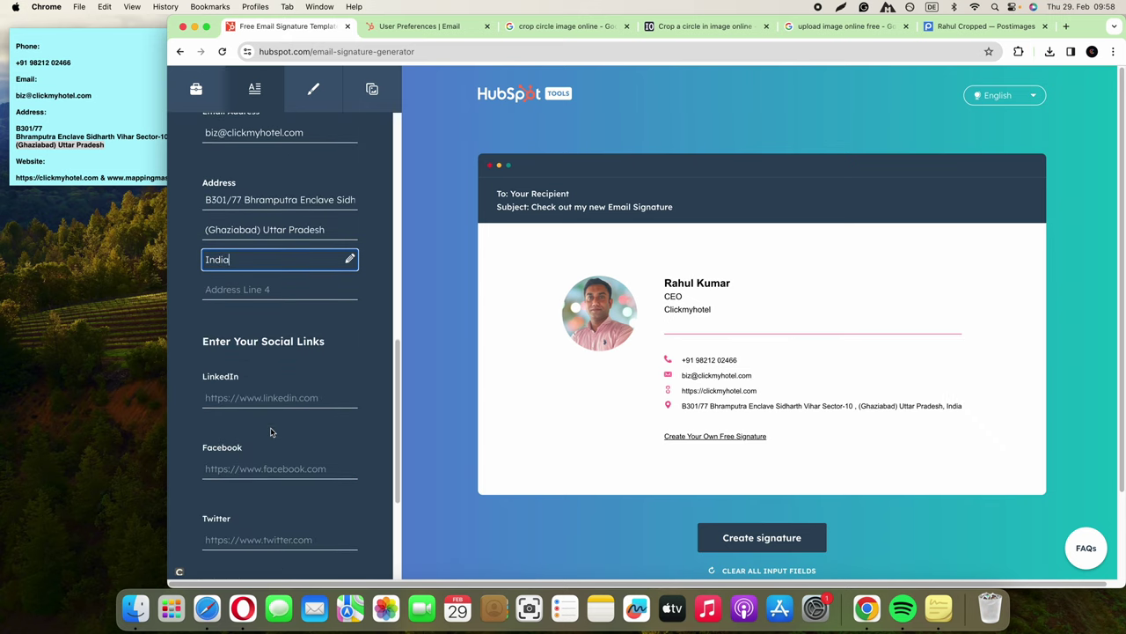
{"action": "scroll", "coordinate": [246, 466], "scroll_direction": "down", "scroll_amount": 4}
{"action": "scroll", "coordinate": [246, 440], "scroll_direction": "up", "scroll_amount": 15}
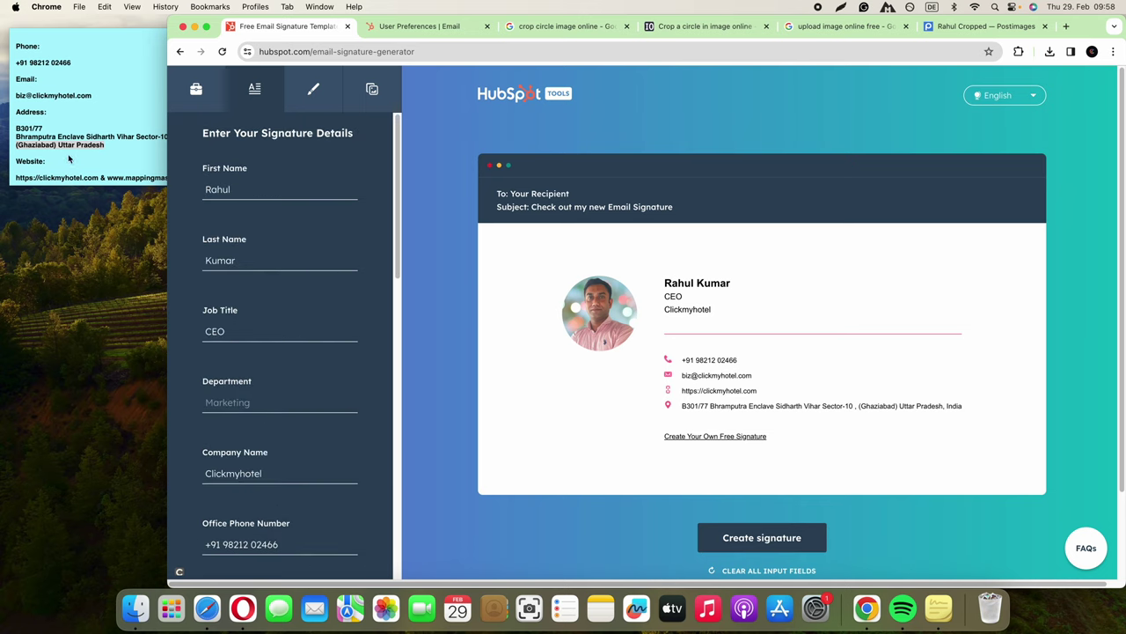
{"action": "left_click", "coordinate": [100, 118]}
{"action": "scroll", "coordinate": [96, 115], "scroll_direction": "up", "scroll_amount": 3}
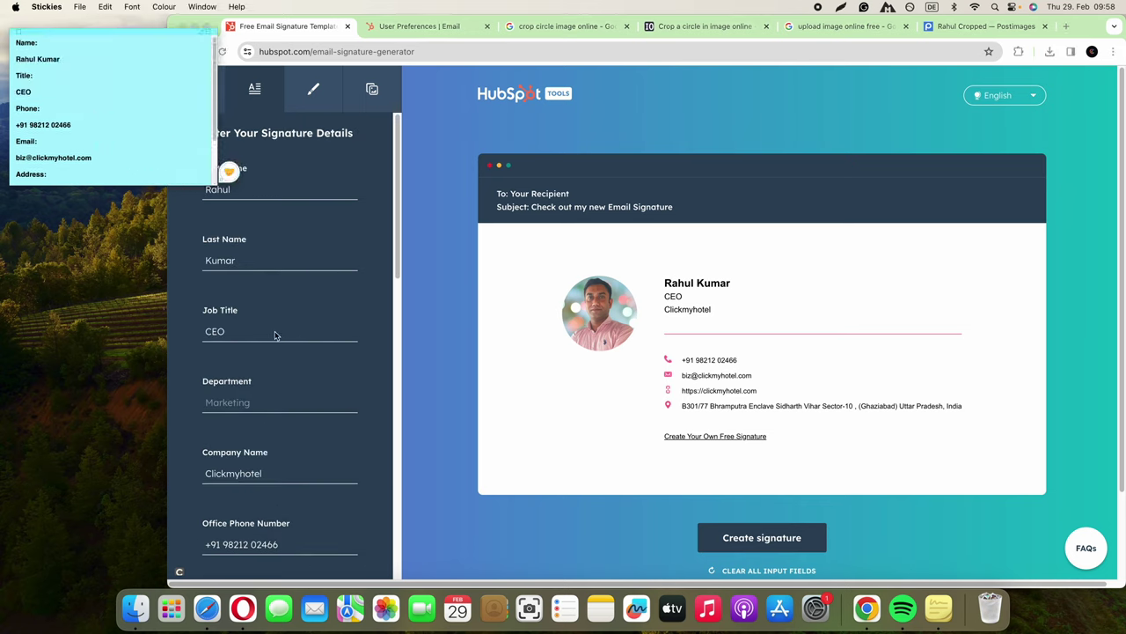
{"action": "left_click", "coordinate": [279, 258]}
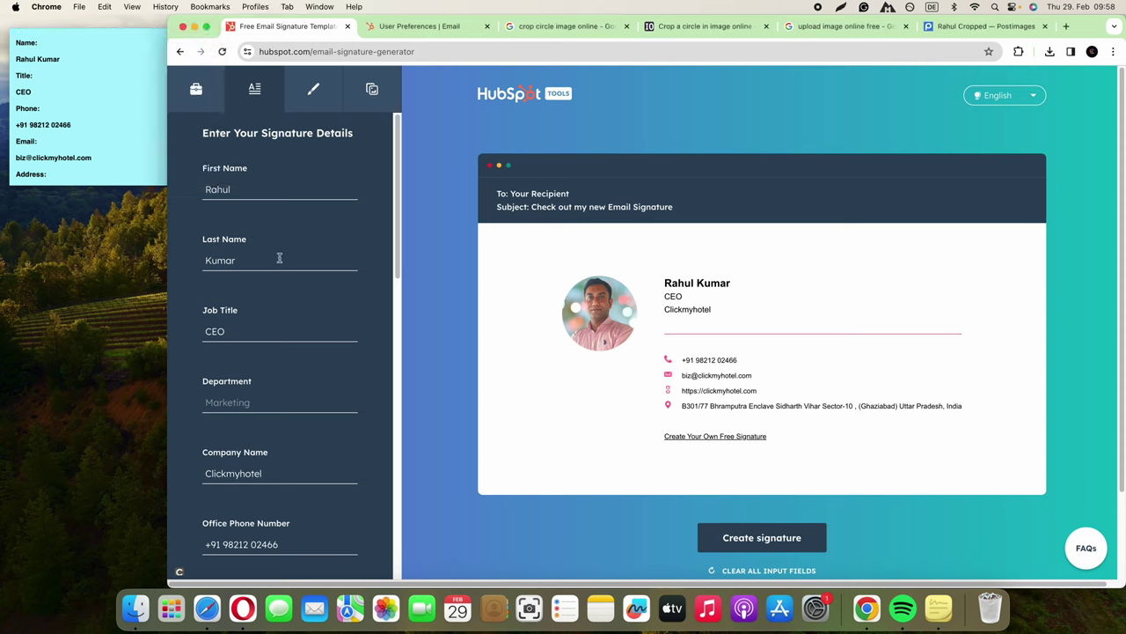
Step: Adjust the Font Size slider in Stylize, then open the custom images section
{"action": "left_click", "coordinate": [317, 102]}
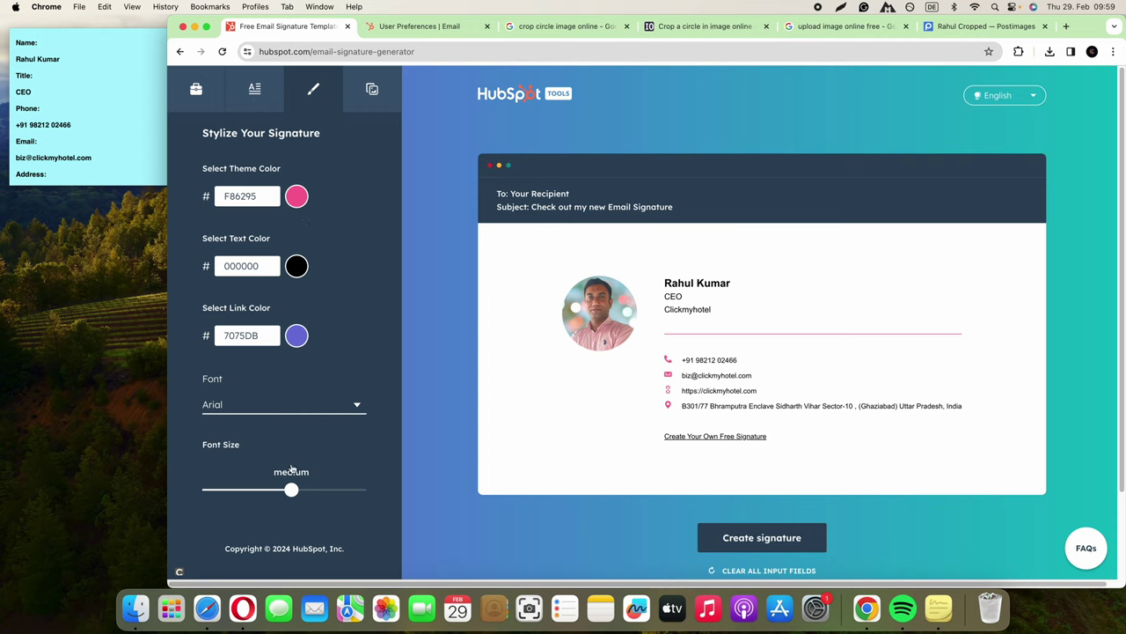
{"action": "left_click_drag", "start_coordinate": [290, 489], "coordinate": [360, 494]}
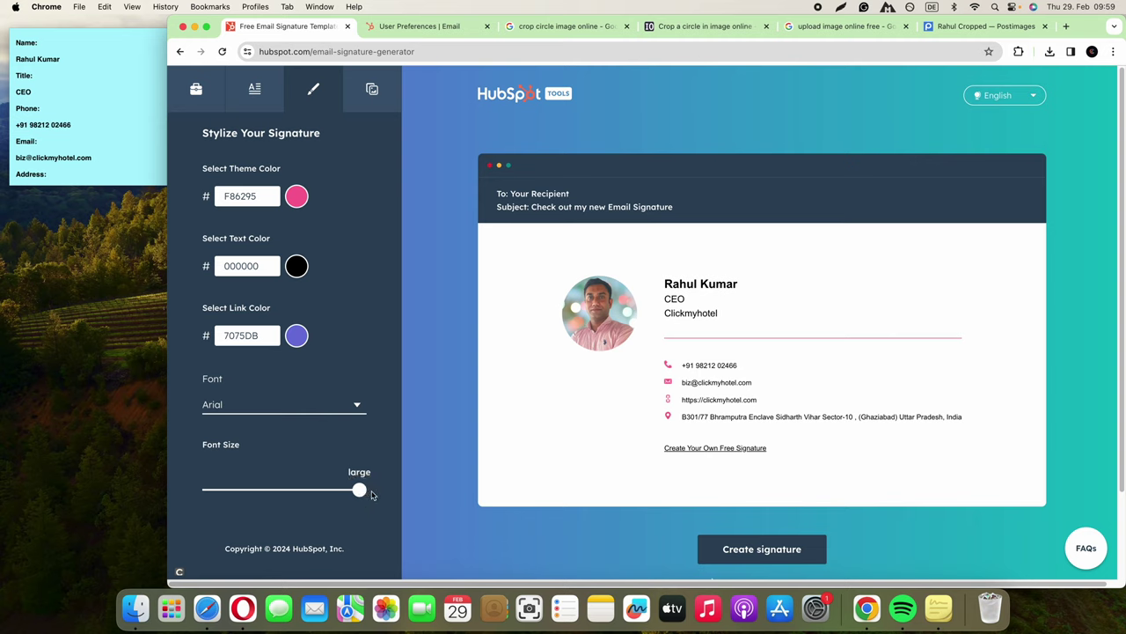
{"action": "mouse_move", "coordinate": [371, 495]}
{"action": "left_mouse_down"}
{"action": "mouse_move", "coordinate": [299, 495]}
{"action": "mouse_move", "coordinate": [381, 492]}
{"action": "left_mouse_up"}
{"action": "left_click", "coordinate": [366, 103]}
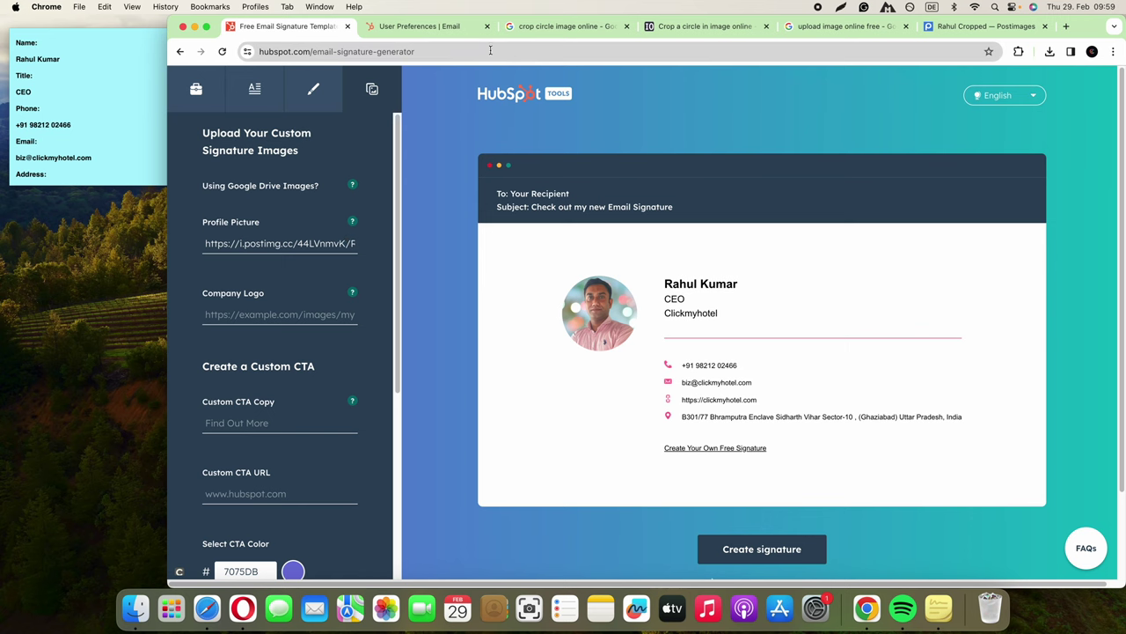
Step: Switch to the Google results for 'crop circle image online'
{"action": "left_click", "coordinate": [555, 30]}
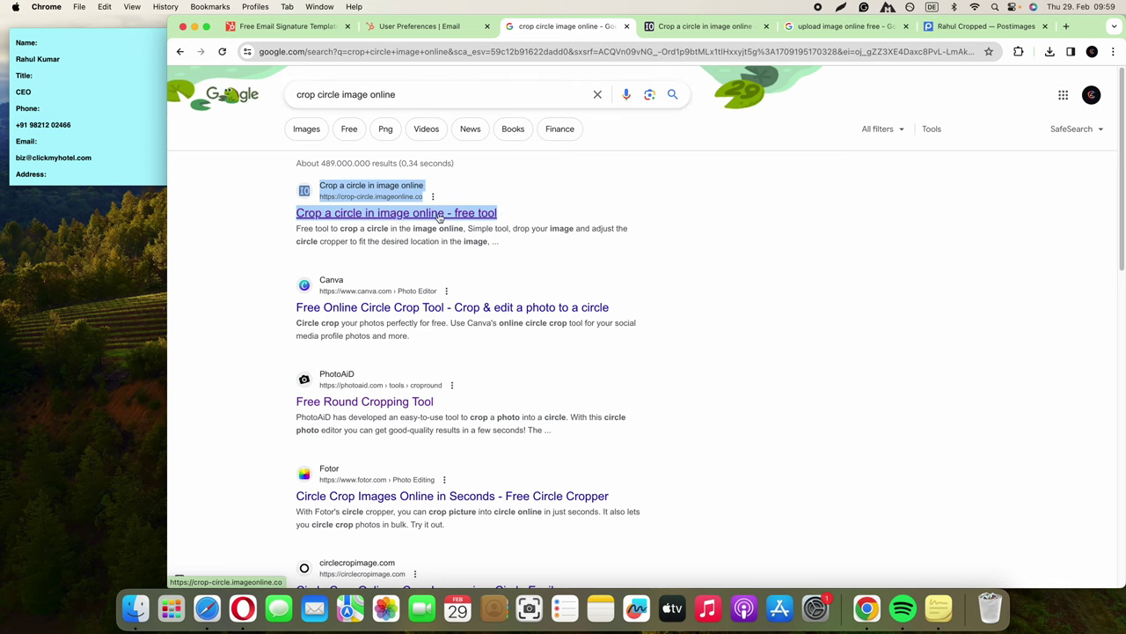
Step: Open the ImageOnline circle-crop tool and load the WhatsApp portrait photo
{"action": "left_click", "coordinate": [671, 29]}
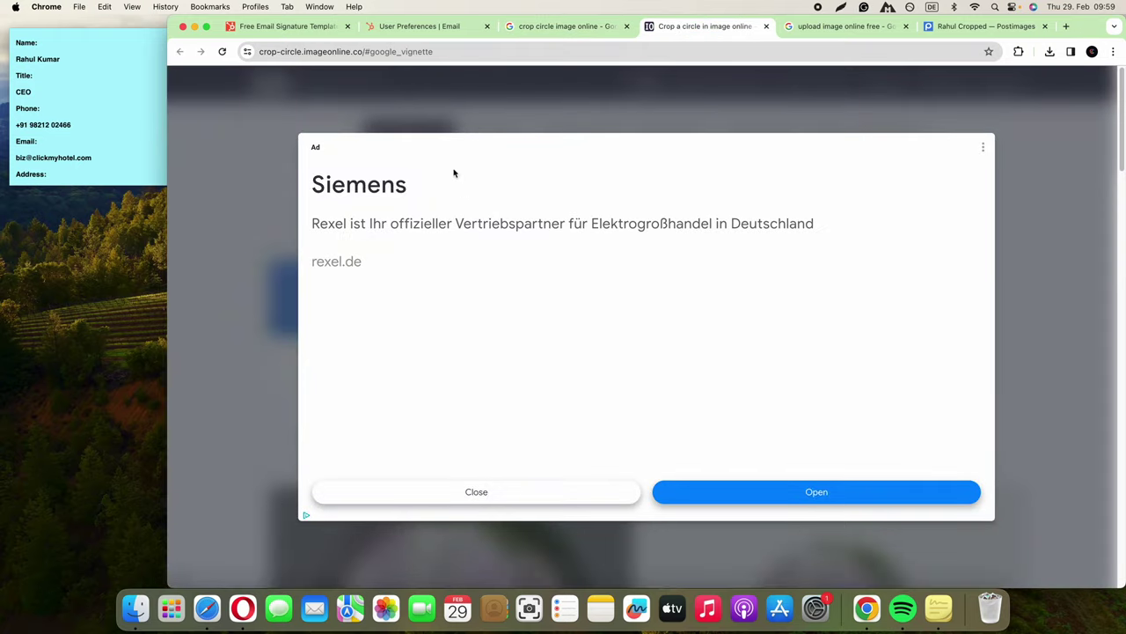
{"action": "left_click", "coordinate": [493, 493]}
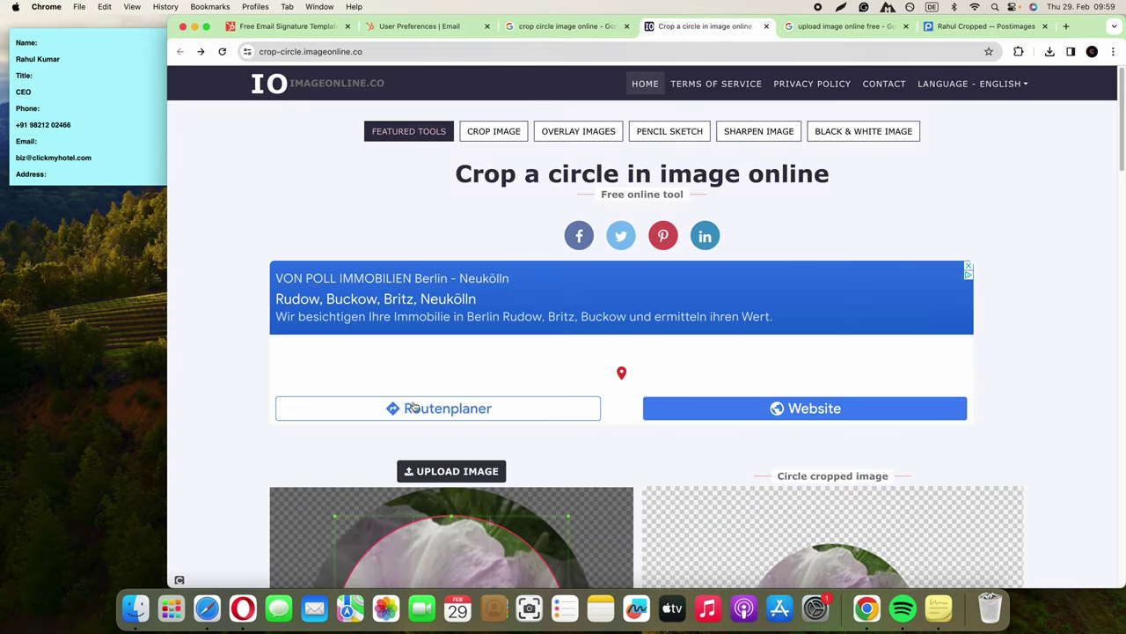
{"action": "scroll", "coordinate": [392, 391], "scroll_direction": "down", "scroll_amount": 3}
{"action": "left_click", "coordinate": [454, 222]}
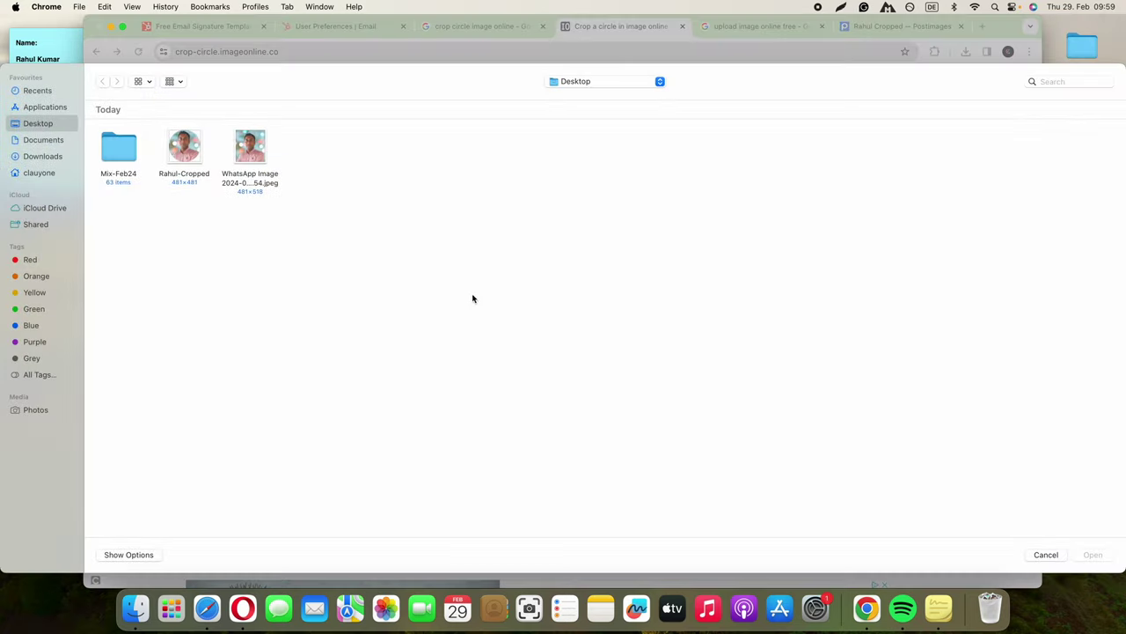
{"action": "left_click", "coordinate": [243, 154]}
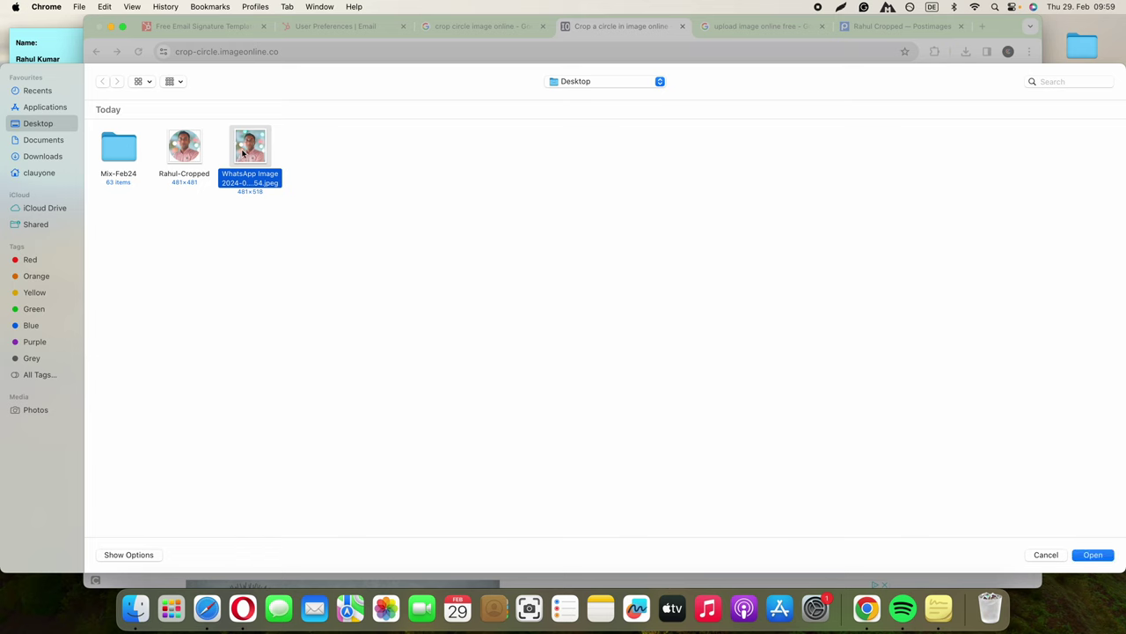
{"action": "left_click", "coordinate": [1093, 554]}
Step: Fit the crop circle around head and shoulders and crop the photo
{"action": "left_click_drag", "start_coordinate": [514, 361], "coordinate": [487, 332]}
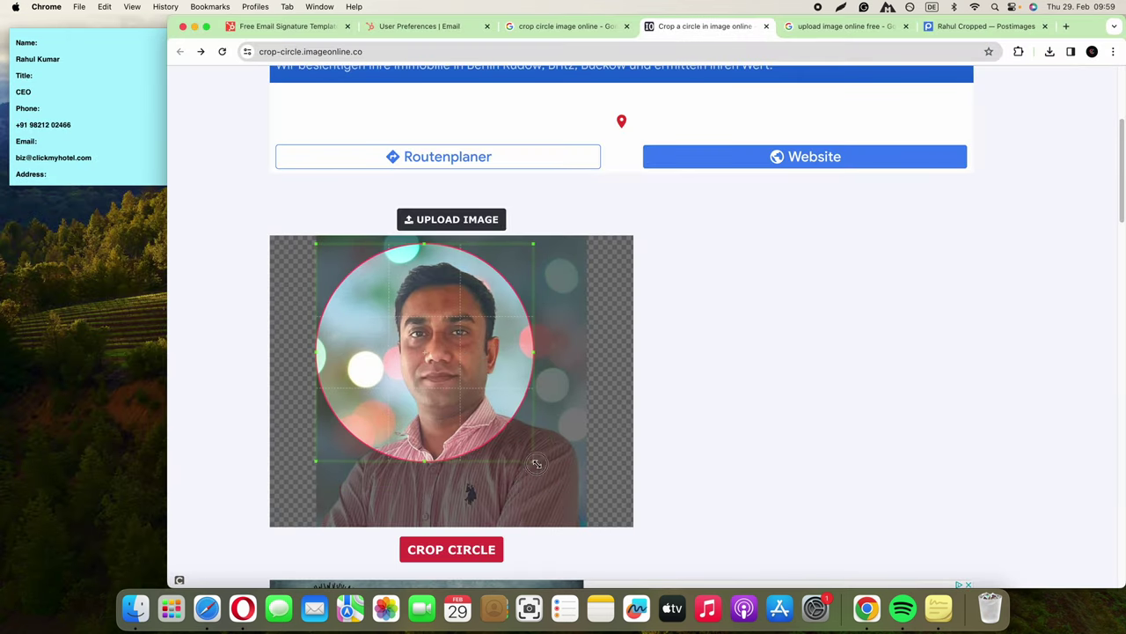
{"action": "left_click_drag", "start_coordinate": [532, 462], "coordinate": [590, 500]}
{"action": "left_click_drag", "start_coordinate": [510, 414], "coordinate": [510, 427]}
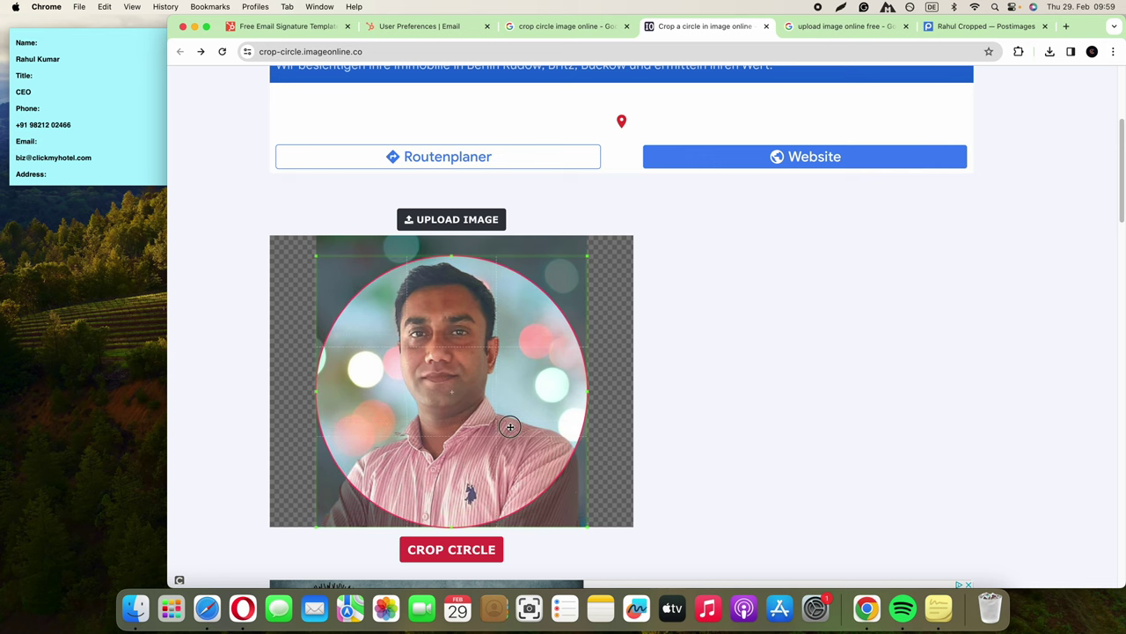
{"action": "left_click", "coordinate": [447, 549]}
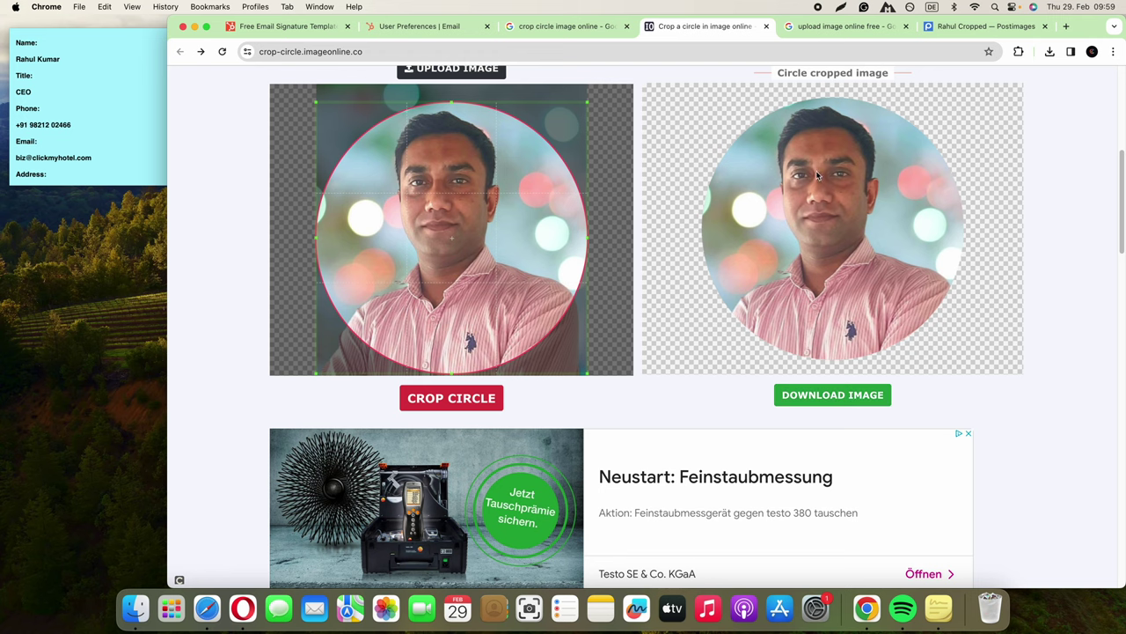
{"action": "key", "text": "ctrl+Tab"}
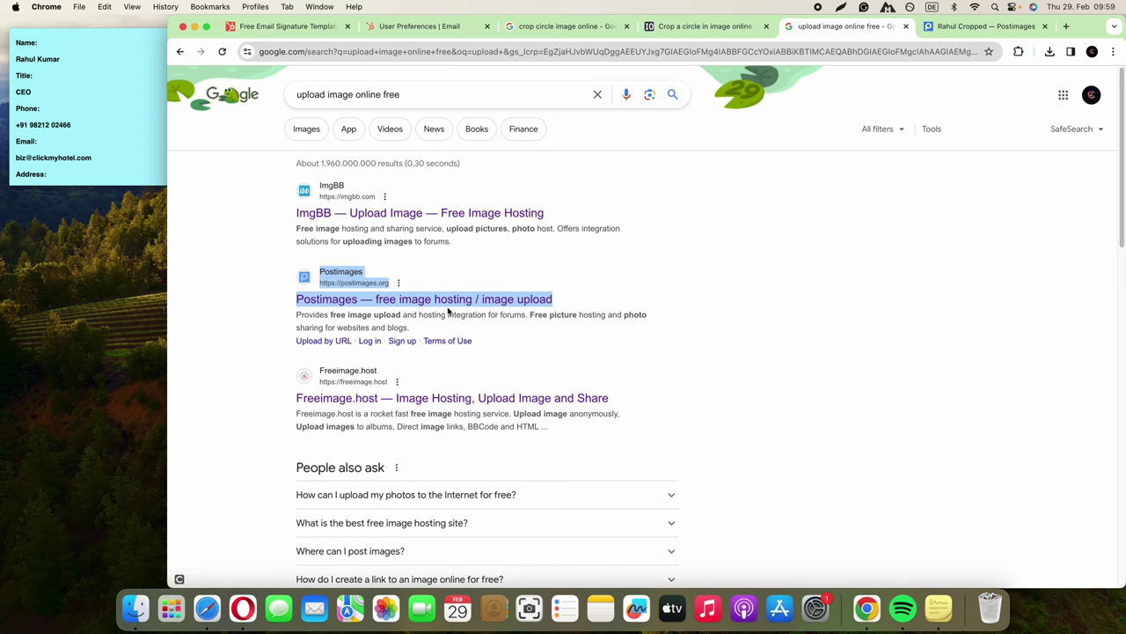
Step: Open Postimages in a new tab and upload the circle-cropped photo
{"action": "left_click", "coordinate": [957, 29]}
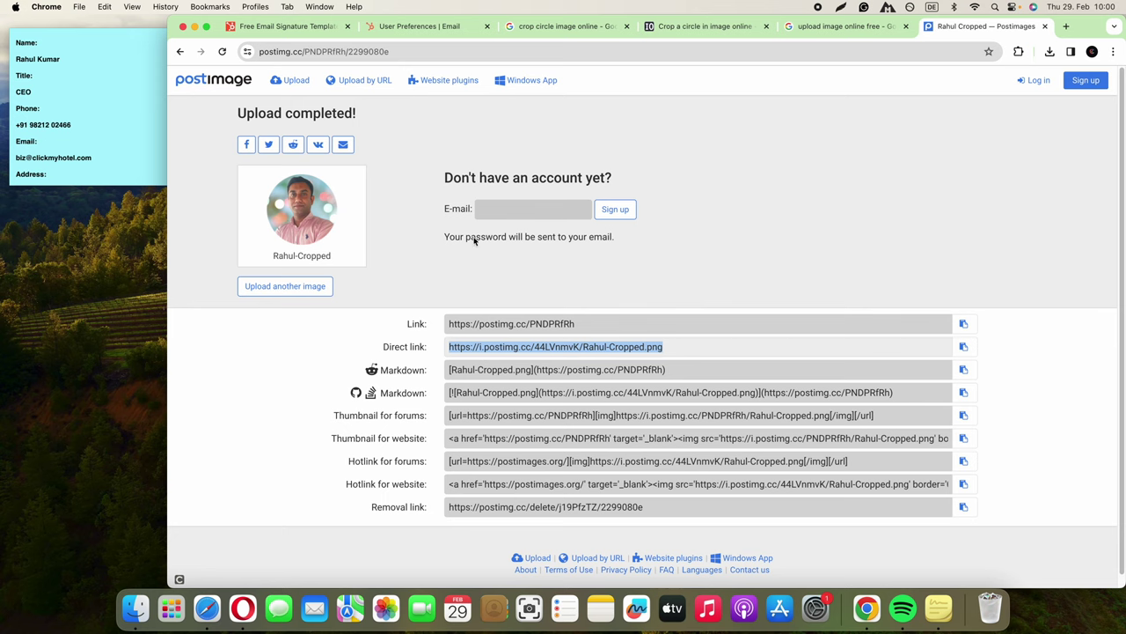
{"action": "key", "text": "ctrl+shift+Tab"}
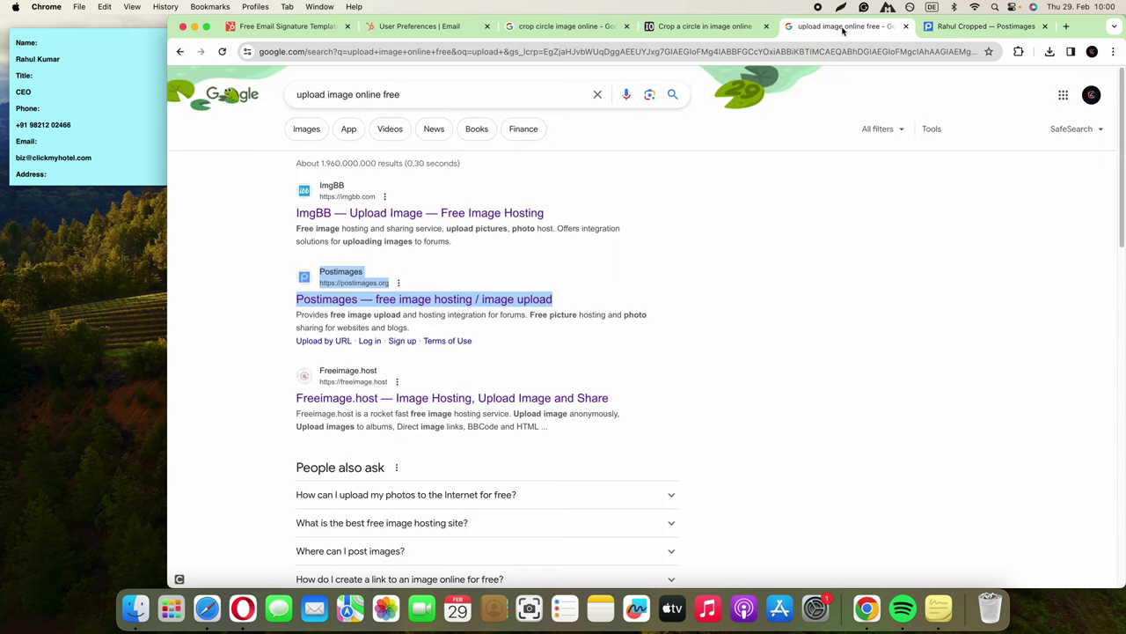
{"action": "right_click", "coordinate": [408, 310]}
{"action": "left_click", "coordinate": [423, 297]}
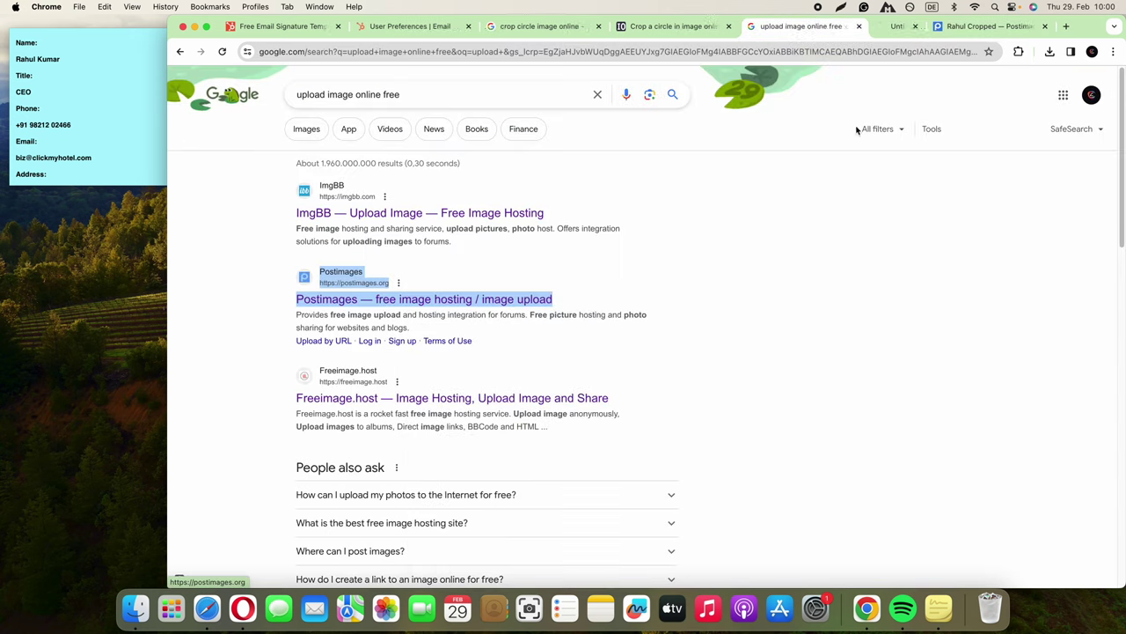
{"action": "left_click", "coordinate": [855, 28]}
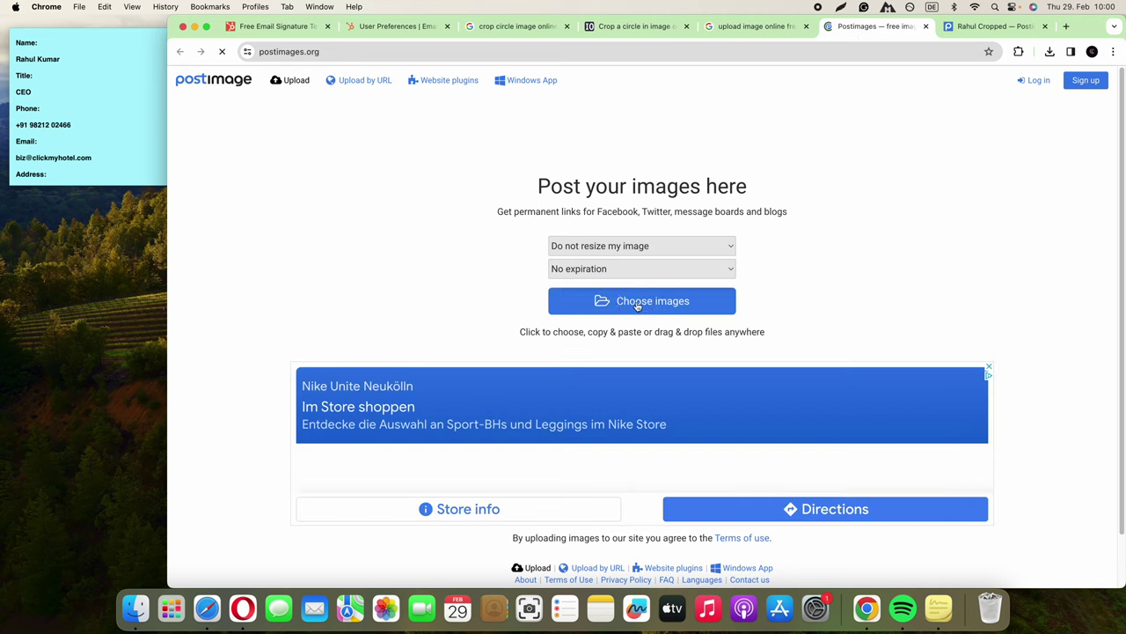
{"action": "left_click", "coordinate": [630, 300]}
{"action": "left_click", "coordinate": [198, 152]}
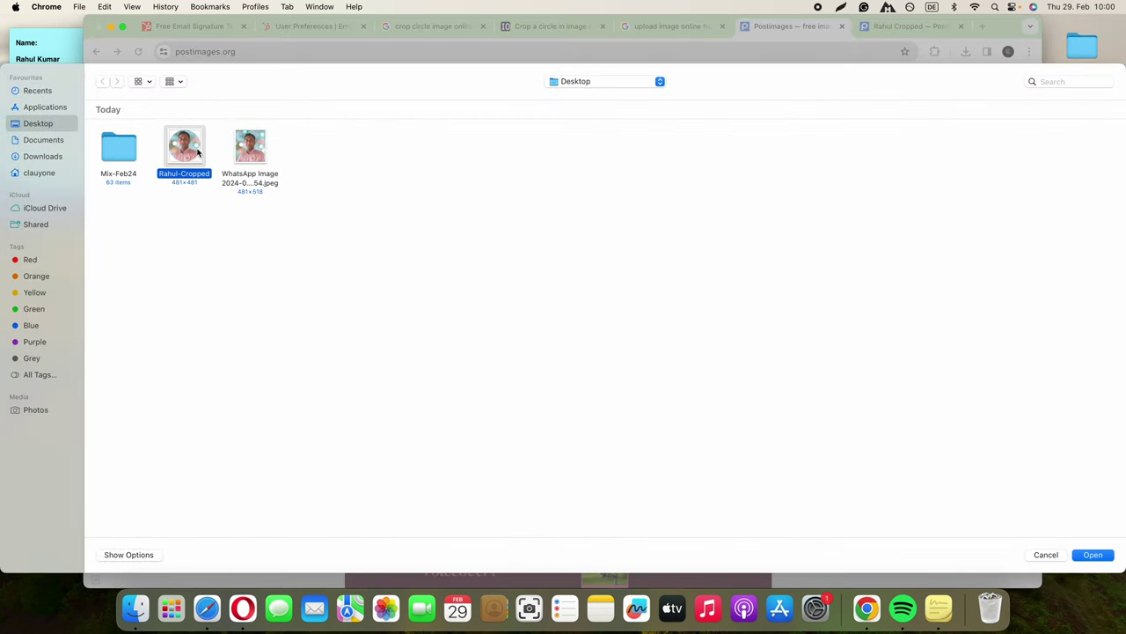
{"action": "left_click", "coordinate": [1092, 554]}
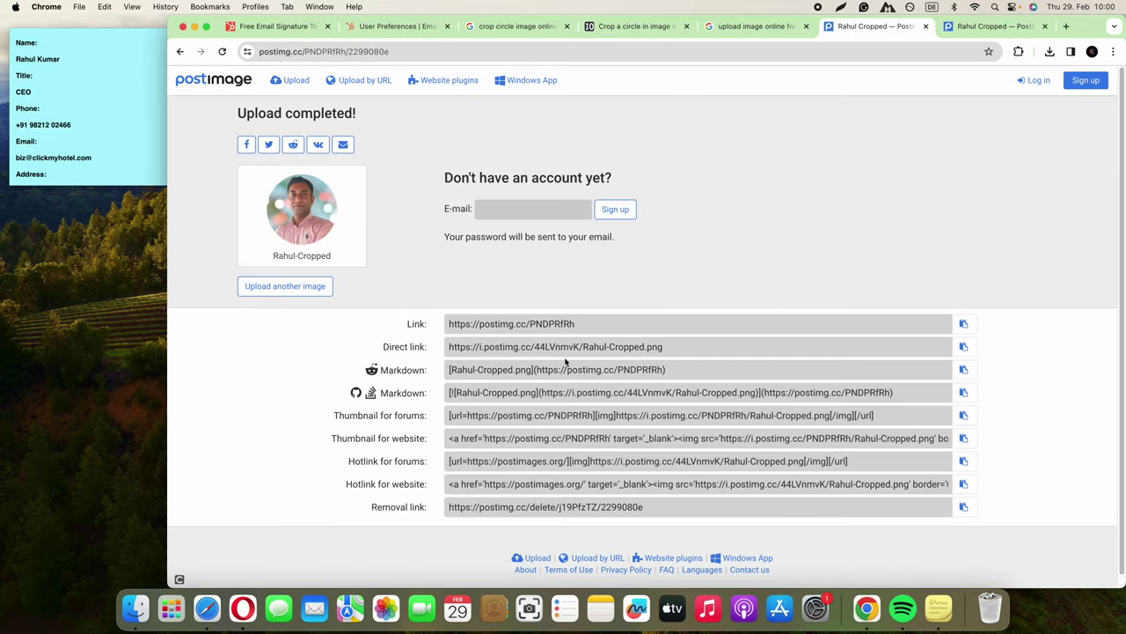
Step: Select the uploaded photo's direct image link
{"action": "left_click", "coordinate": [961, 27]}
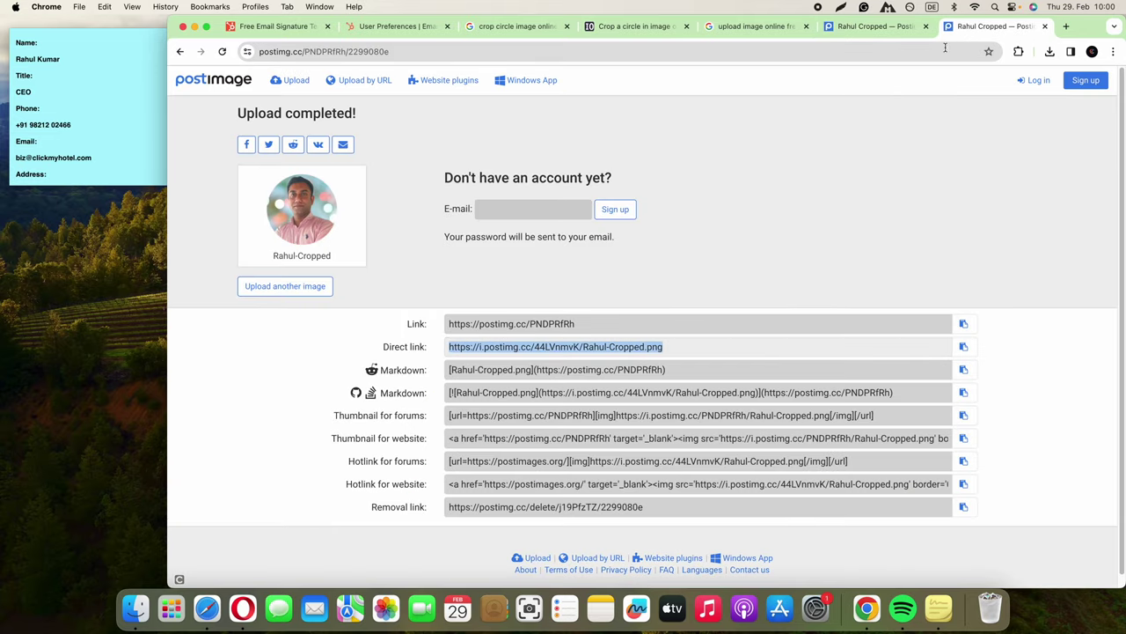
{"action": "left_click", "coordinate": [695, 349]}
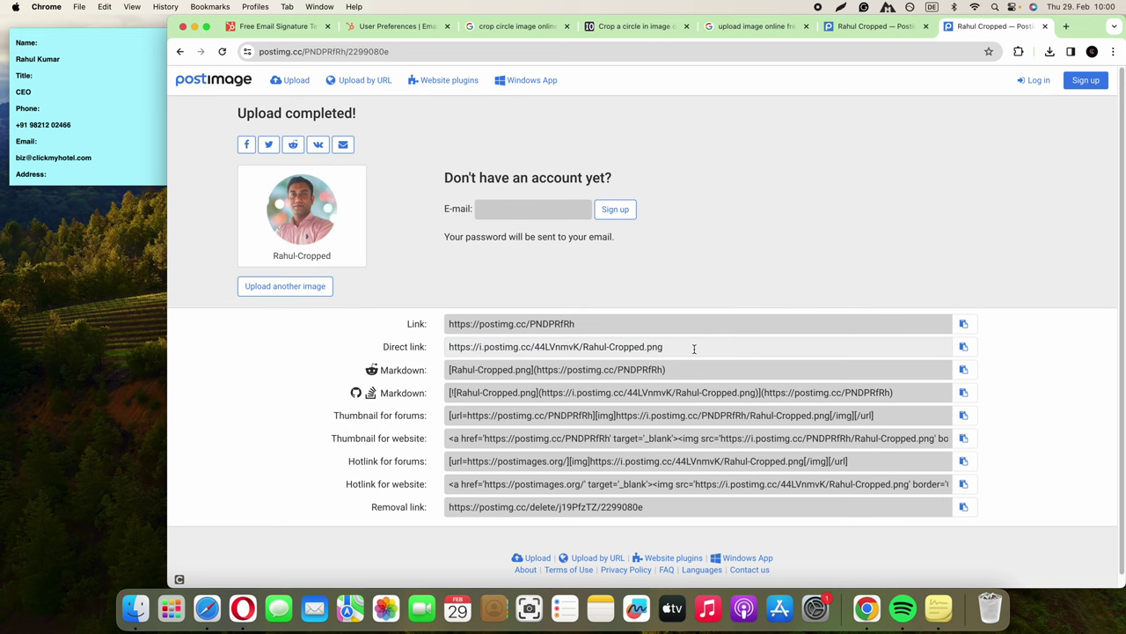
{"action": "triple_click", "coordinate": [688, 349]}
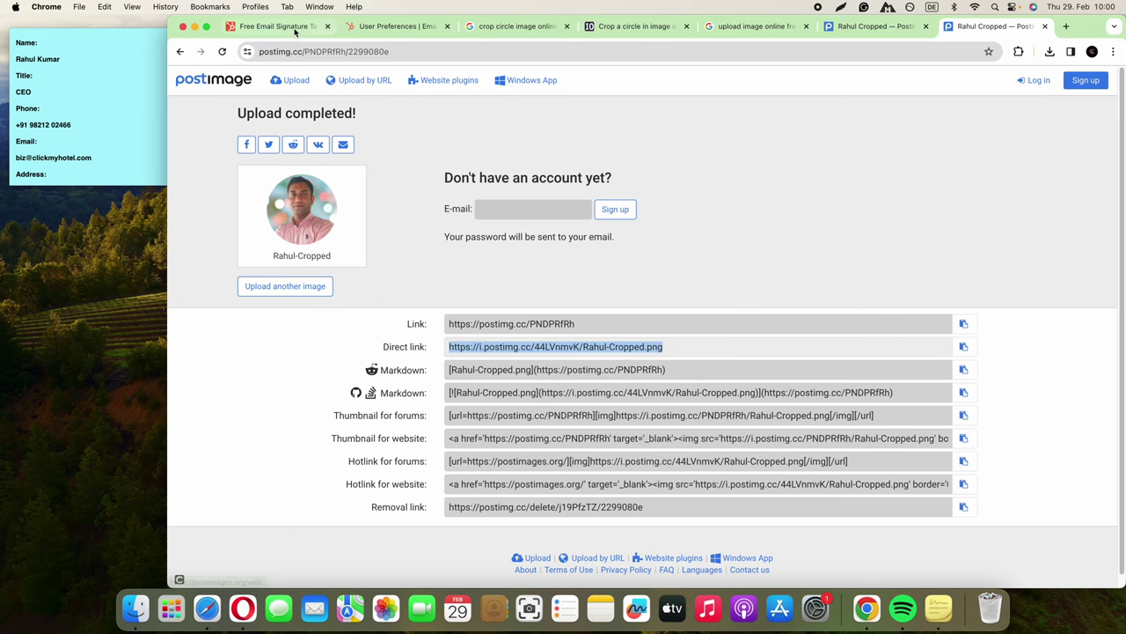
{"action": "left_click", "coordinate": [293, 26]}
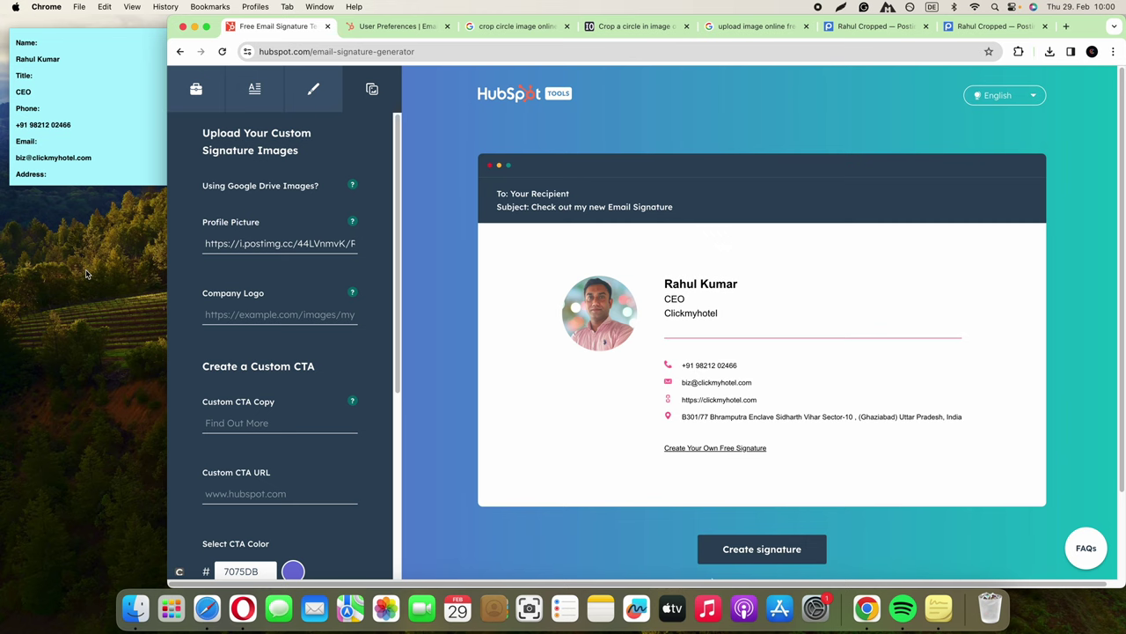
Step: Generate and submit the finished signature, then copy it to the clipboard
{"action": "left_click_drag", "start_coordinate": [166, 282], "coordinate": [0, 283]}
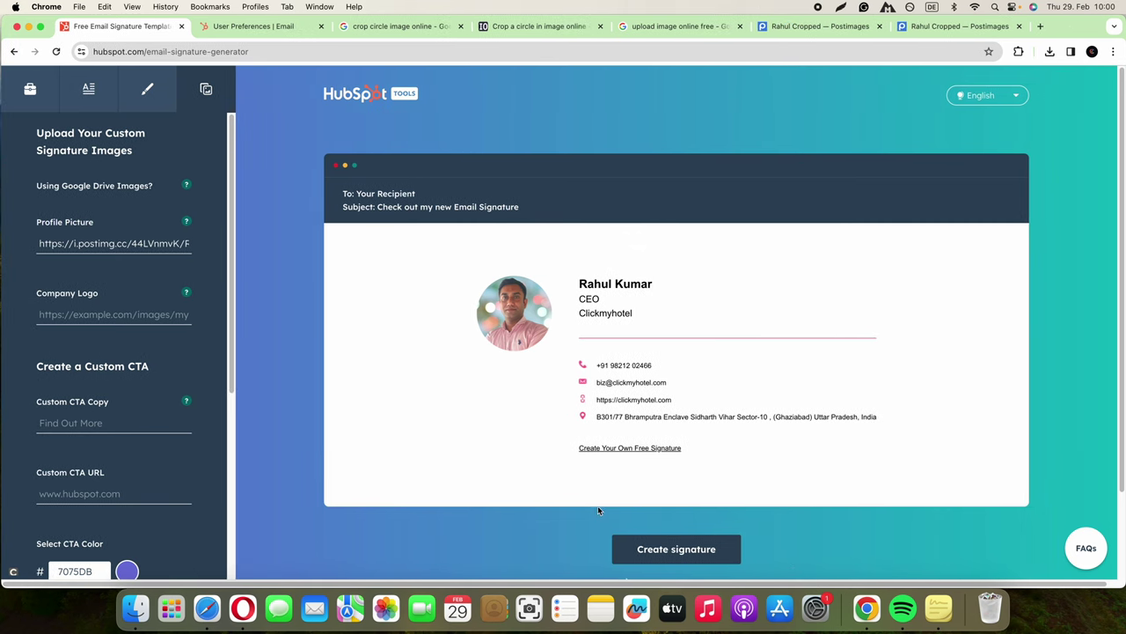
{"action": "left_click", "coordinate": [651, 548]}
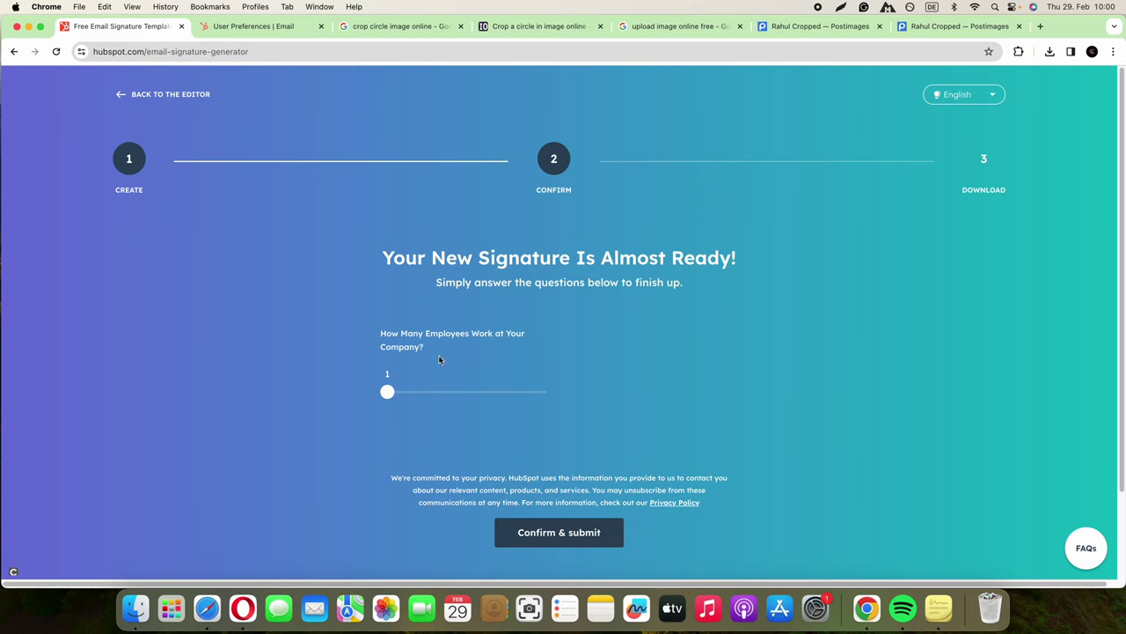
{"action": "left_click", "coordinate": [565, 532]}
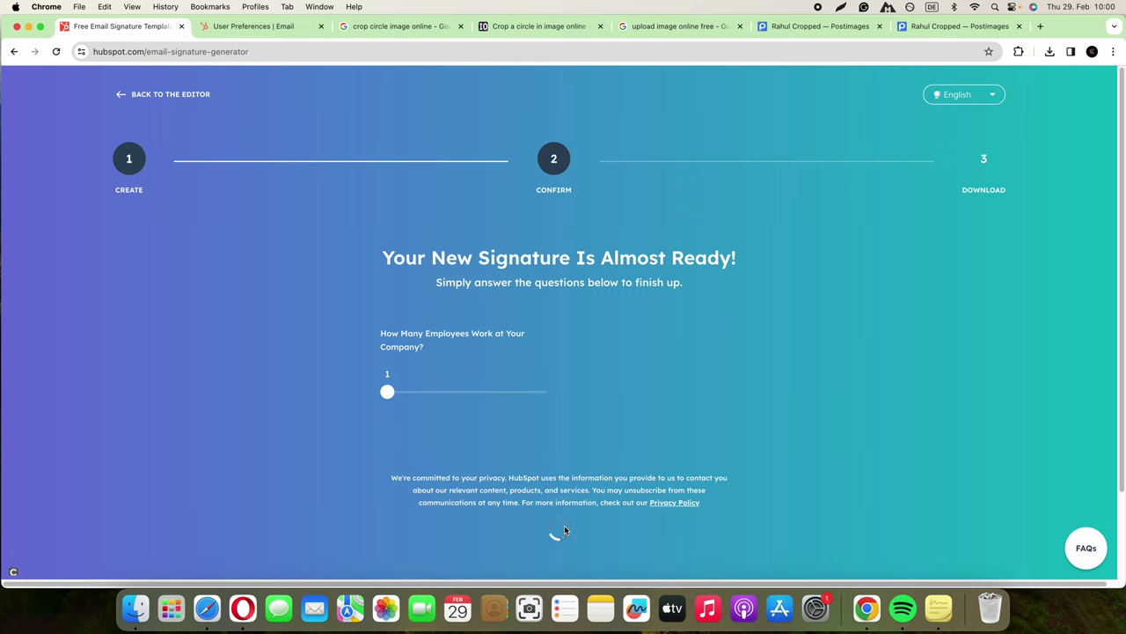
{"action": "scroll", "coordinate": [597, 352], "scroll_direction": "down", "scroll_amount": 3}
{"action": "scroll", "coordinate": [594, 358], "scroll_direction": "down", "scroll_amount": 2}
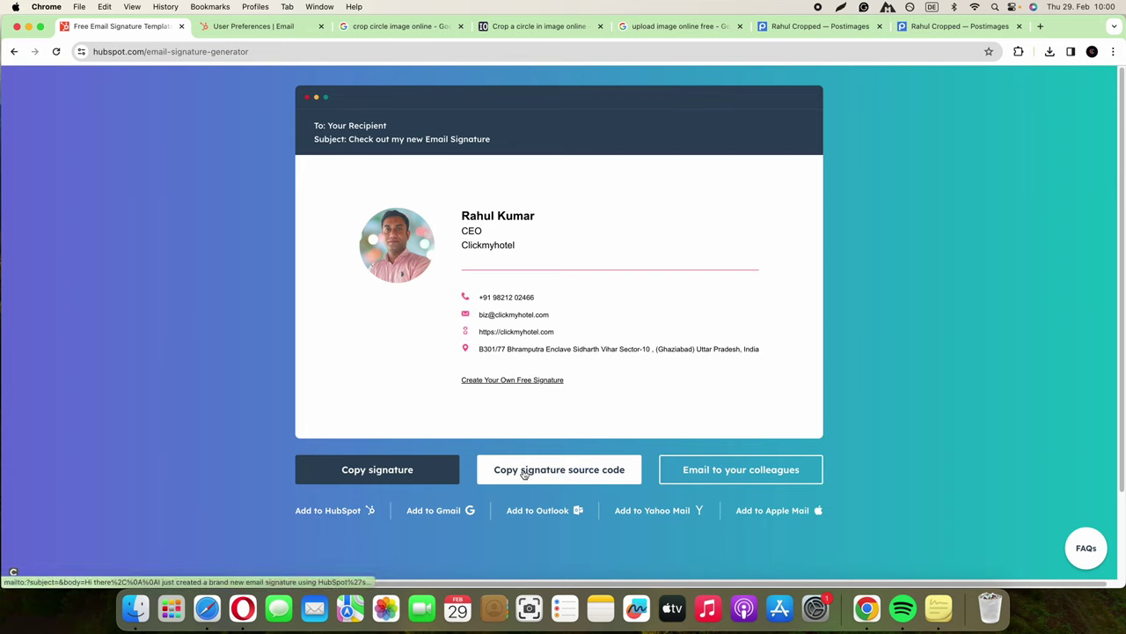
{"action": "left_click", "coordinate": [391, 474]}
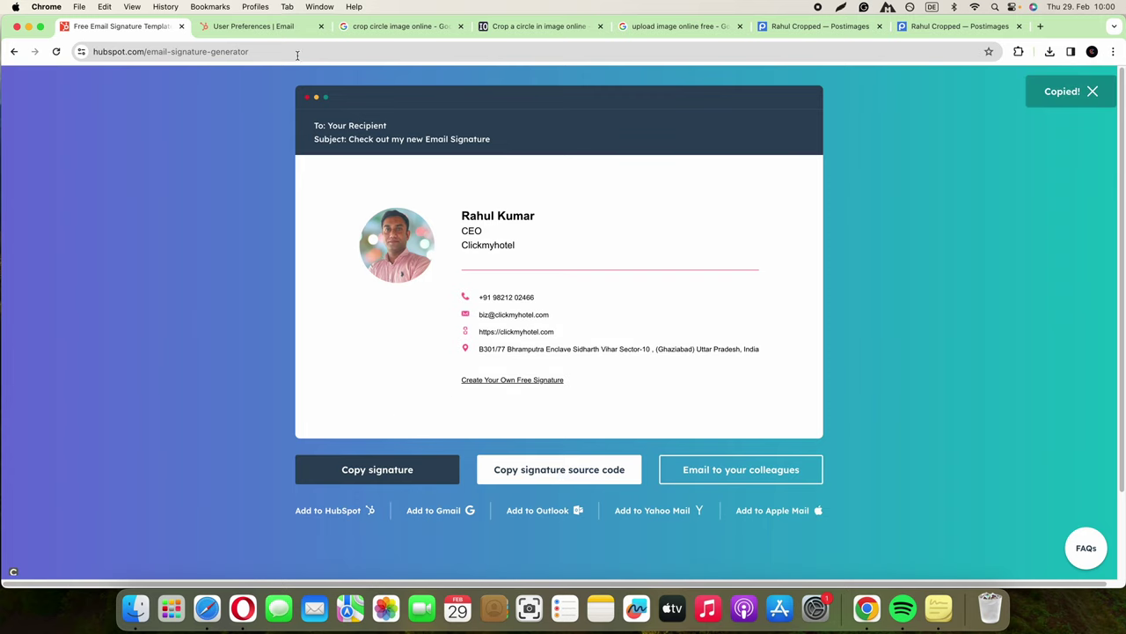
{"action": "left_click", "coordinate": [291, 26]}
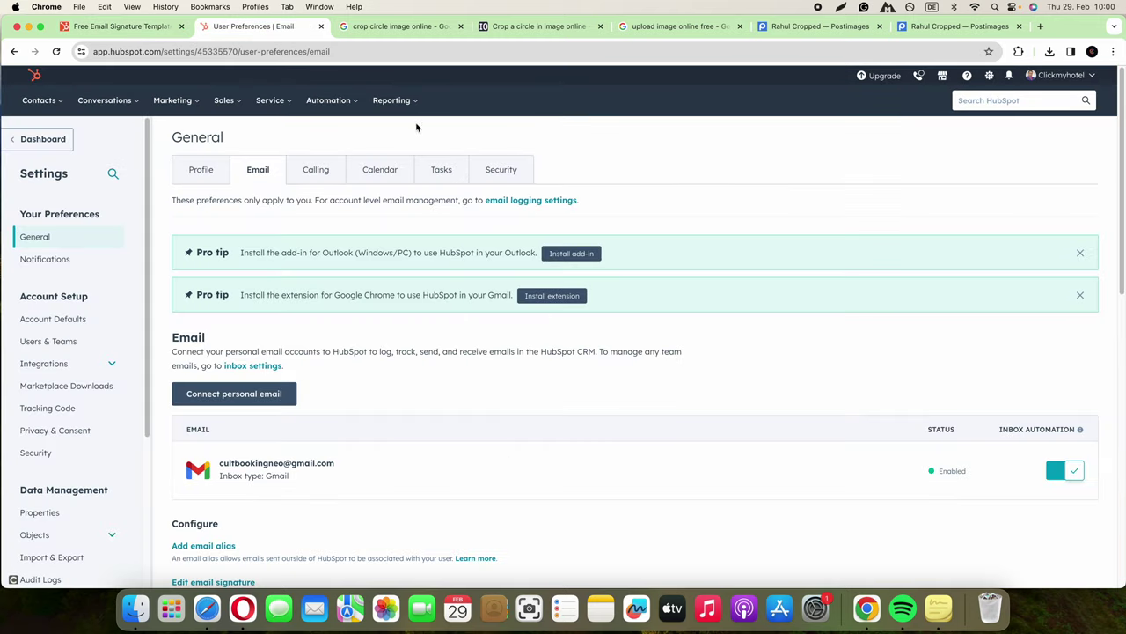
{"action": "left_click", "coordinate": [1026, 79]}
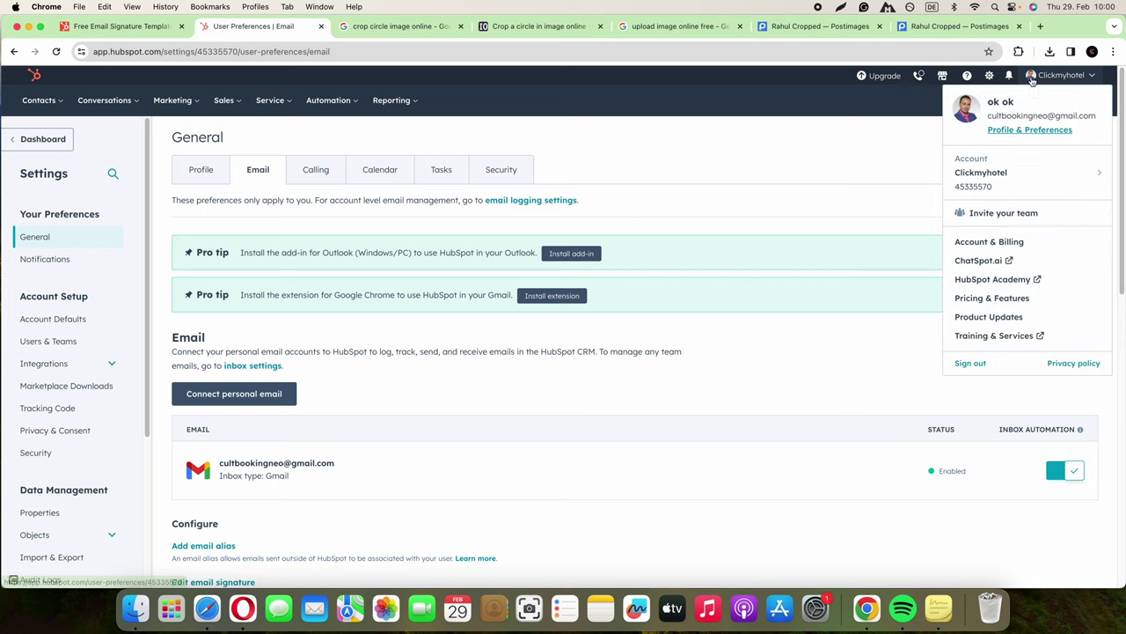
{"action": "left_click", "coordinate": [1027, 132]}
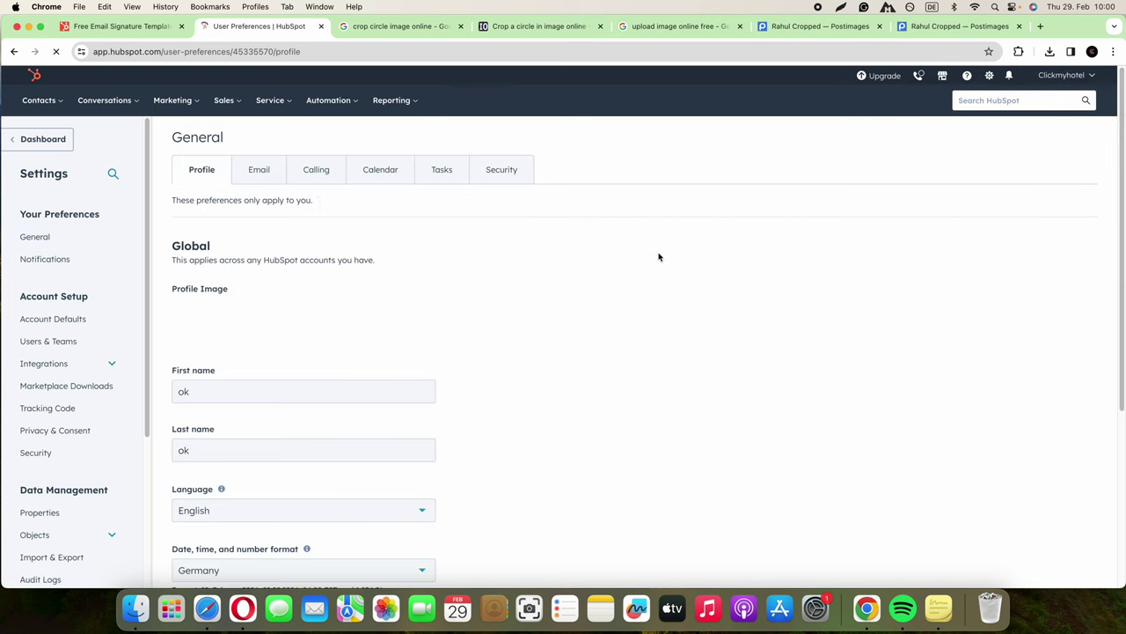
{"action": "scroll", "coordinate": [329, 286], "scroll_direction": "down", "scroll_amount": 3}
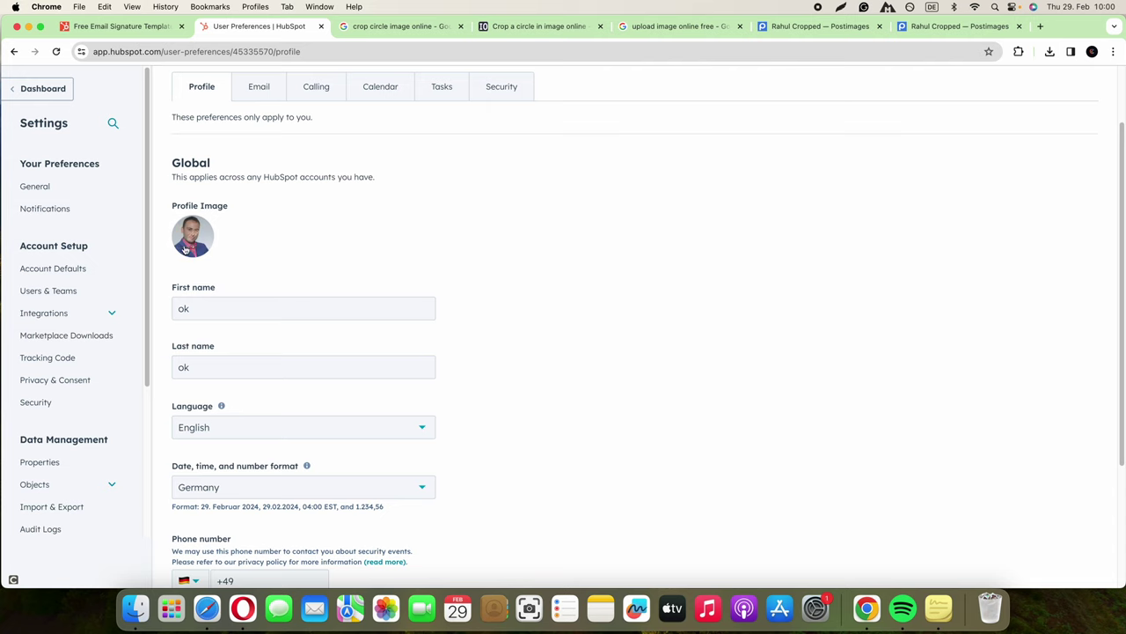
{"action": "scroll", "coordinate": [317, 309], "scroll_direction": "down", "scroll_amount": 5}
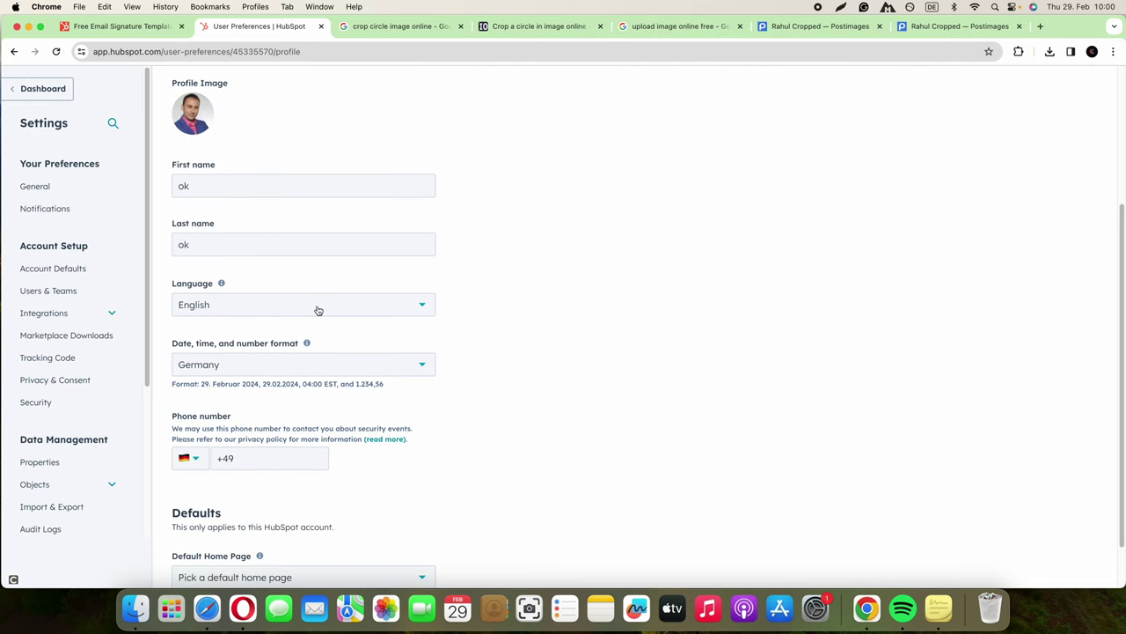
{"action": "scroll", "coordinate": [318, 309], "scroll_direction": "up", "scroll_amount": 7}
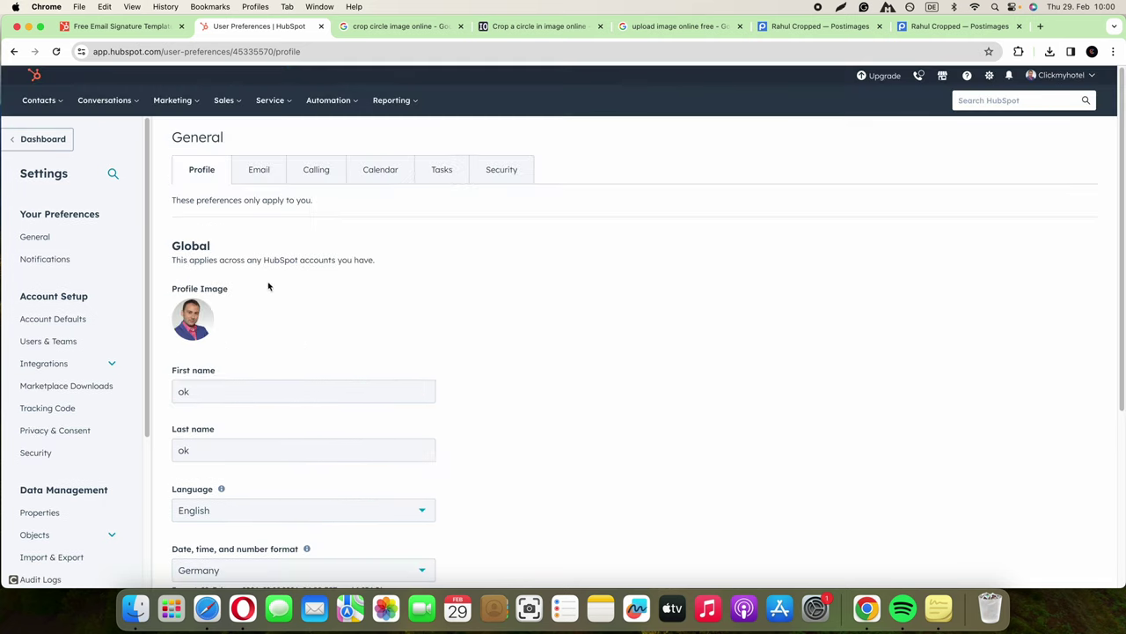
{"action": "left_click", "coordinate": [259, 170]}
{"action": "scroll", "coordinate": [349, 276], "scroll_direction": "down", "scroll_amount": 1}
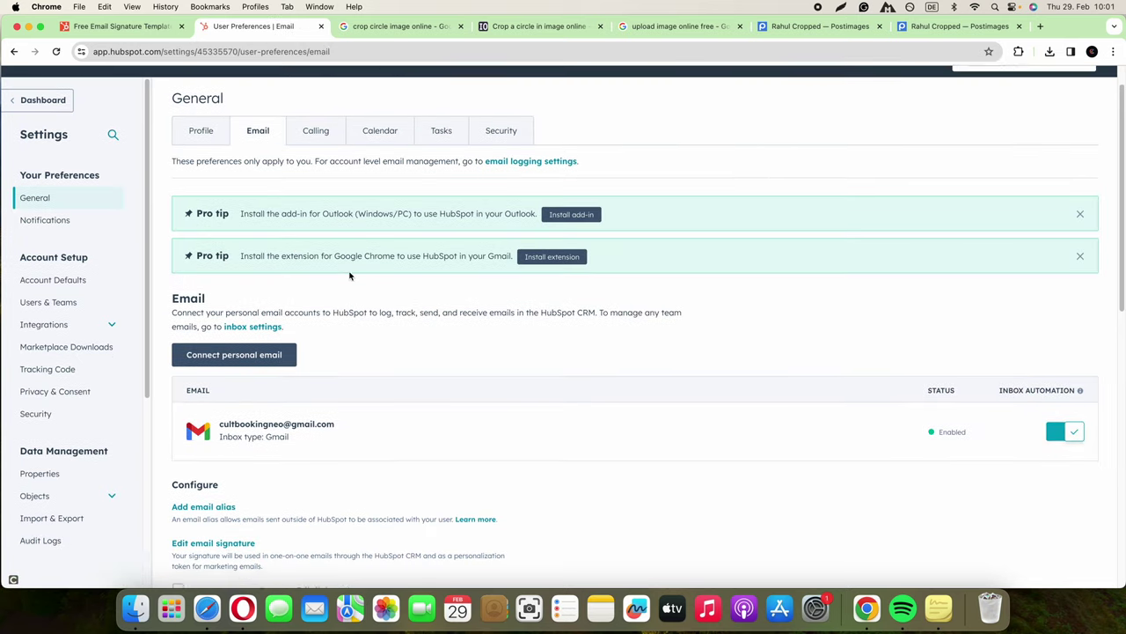
{"action": "scroll", "coordinate": [349, 277], "scroll_direction": "down", "scroll_amount": 8}
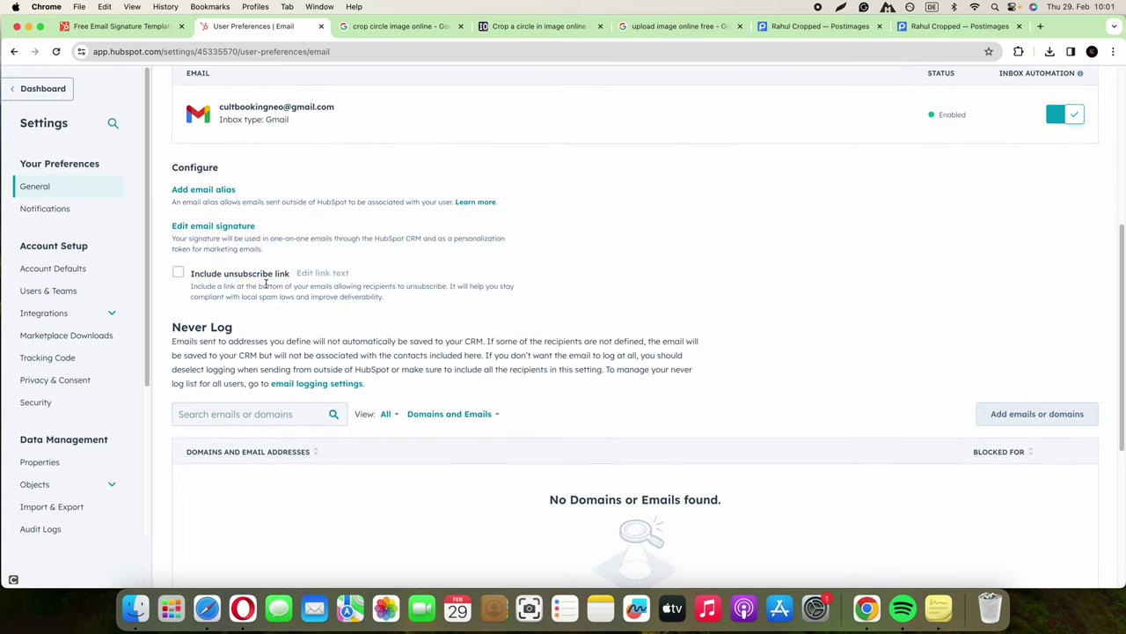
Step: In the signature editor, paste the copied signature into the HTML source box
{"action": "left_click", "coordinate": [200, 230]}
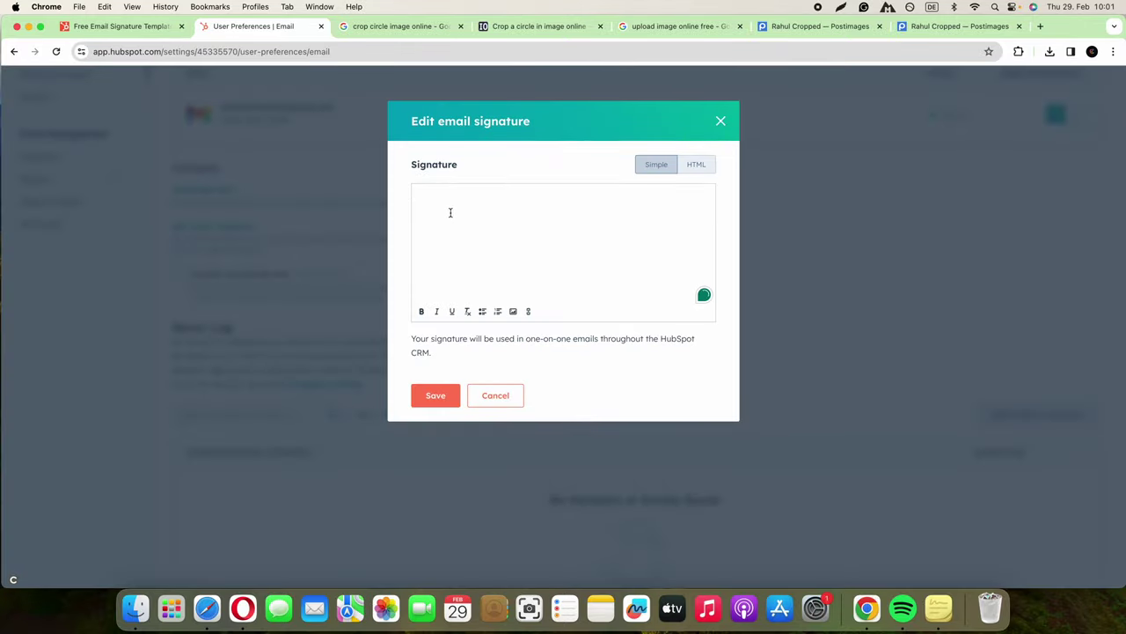
{"action": "key", "text": "super+v"}
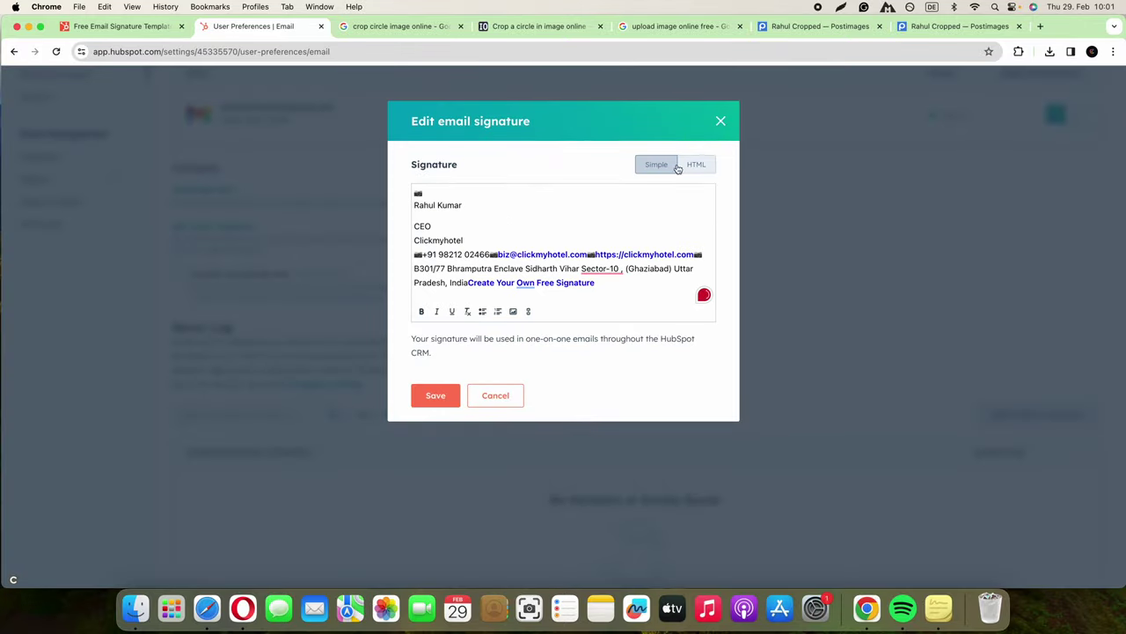
{"action": "mouse_move", "coordinate": [595, 283]}
{"action": "left_mouse_down"}
{"action": "mouse_move", "coordinate": [443, 219]}
{"action": "mouse_move", "coordinate": [413, 189]}
{"action": "left_mouse_up"}
{"action": "key", "text": "BackSpace"}
{"action": "left_click", "coordinate": [693, 167]}
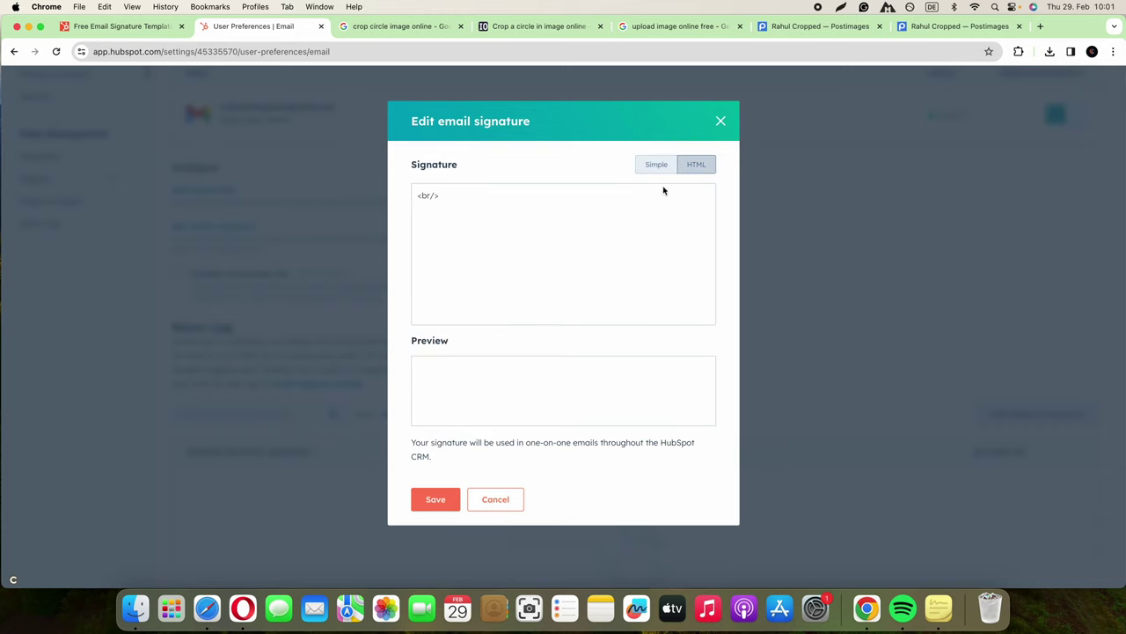
{"action": "left_click", "coordinate": [446, 234]}
{"action": "key", "text": "super+a"}
{"action": "key", "text": "super+v"}
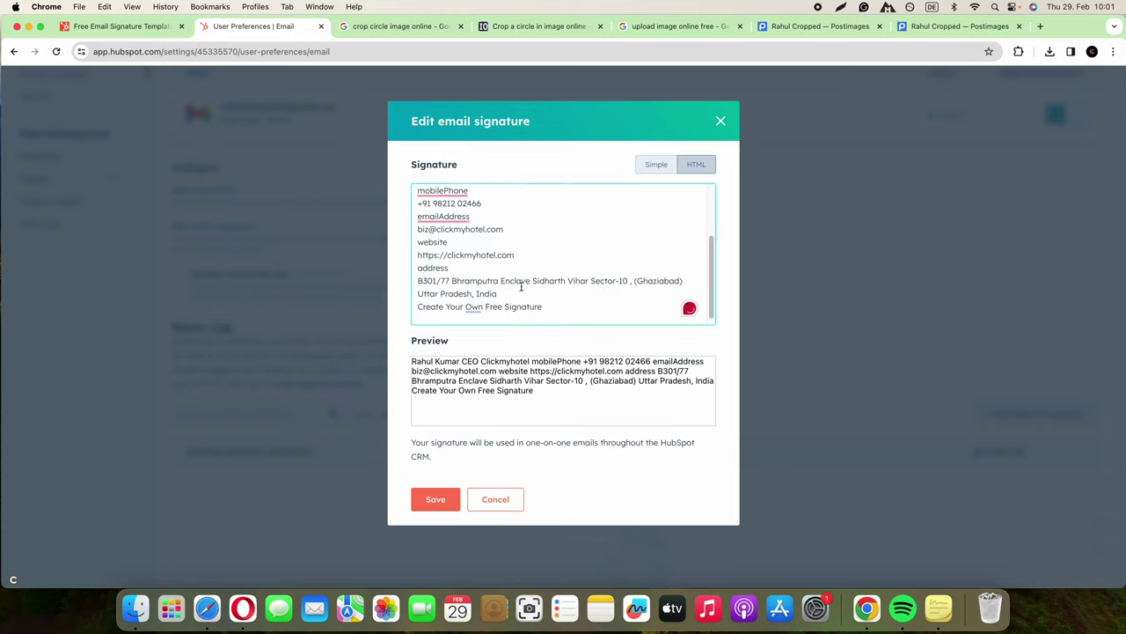
Step: Replace the HTML box contents with the generator's HTML source code and save
{"action": "left_click", "coordinate": [123, 26]}
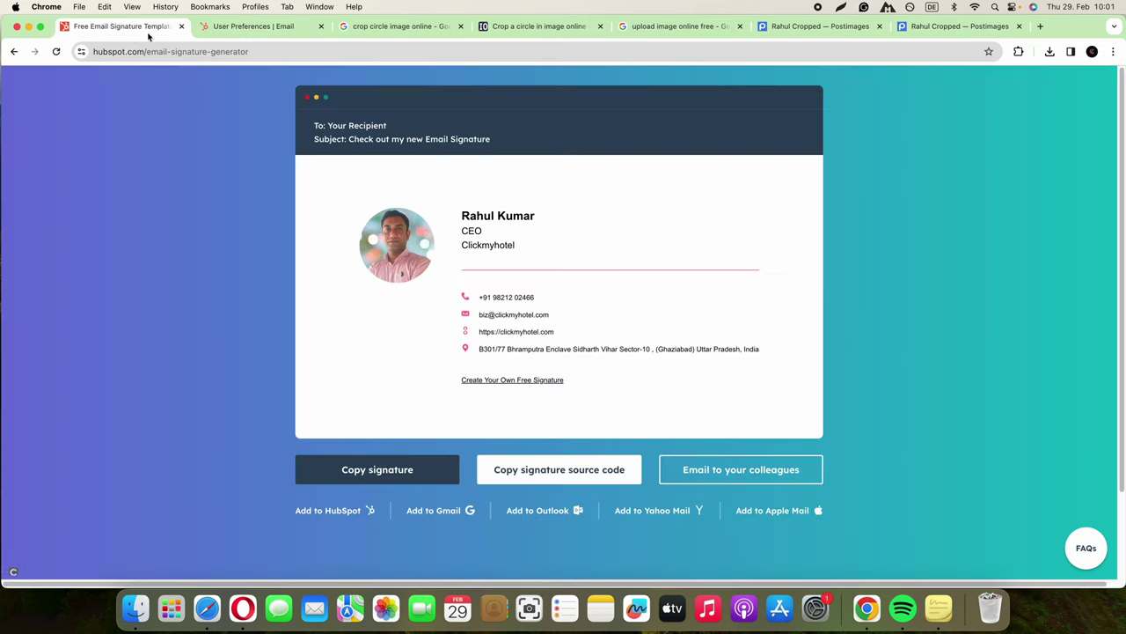
{"action": "left_click", "coordinate": [525, 473]}
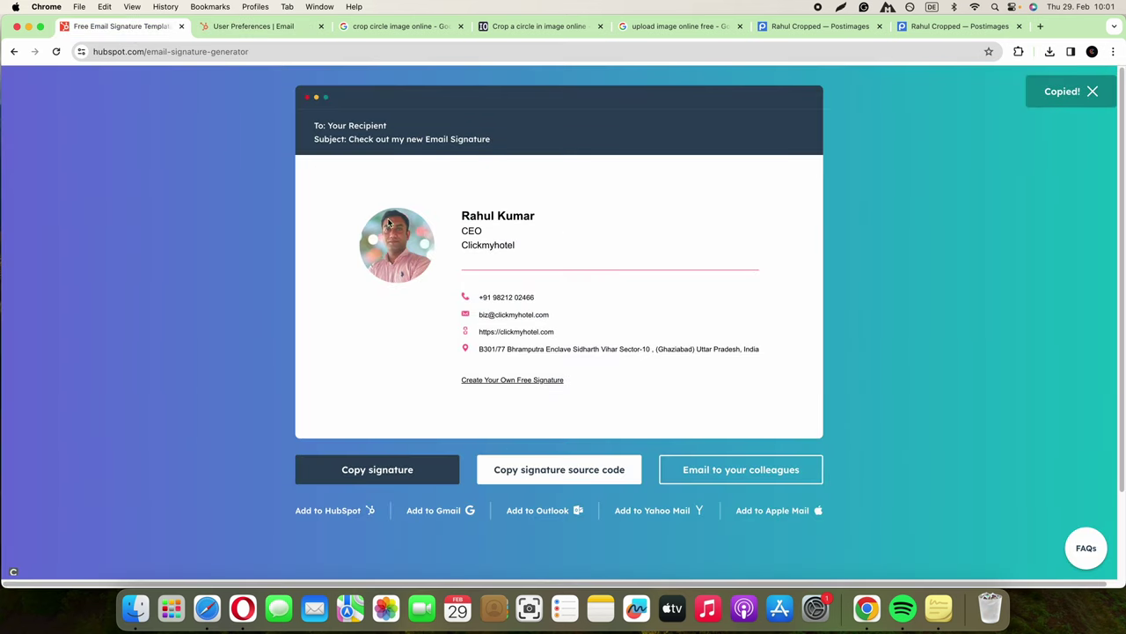
{"action": "left_click", "coordinate": [252, 26]}
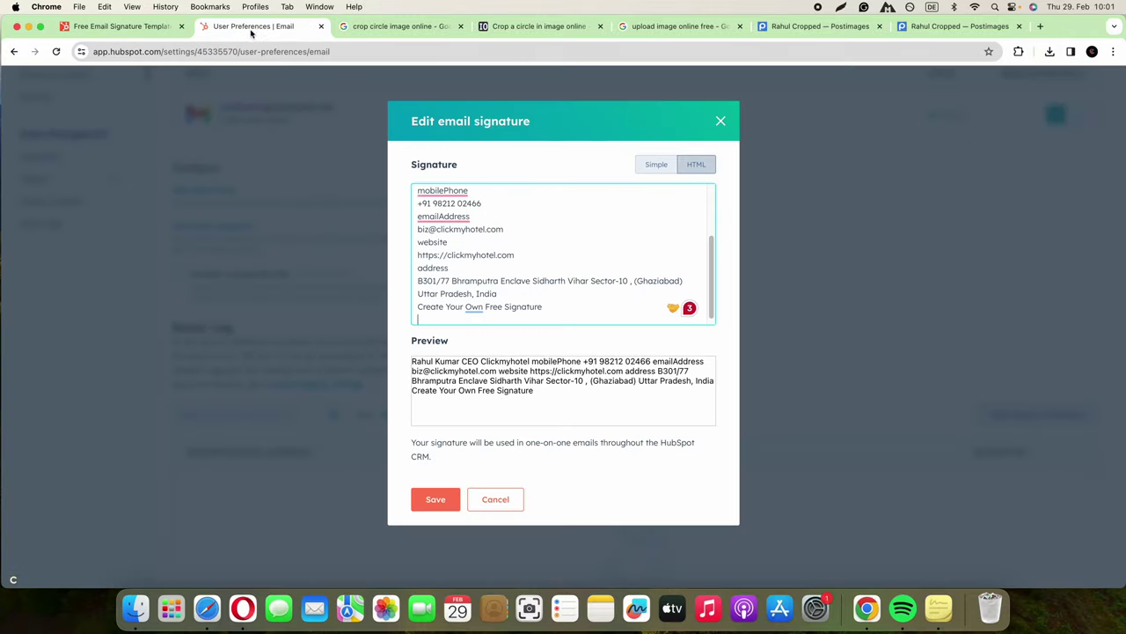
{"action": "key", "text": "super+a"}
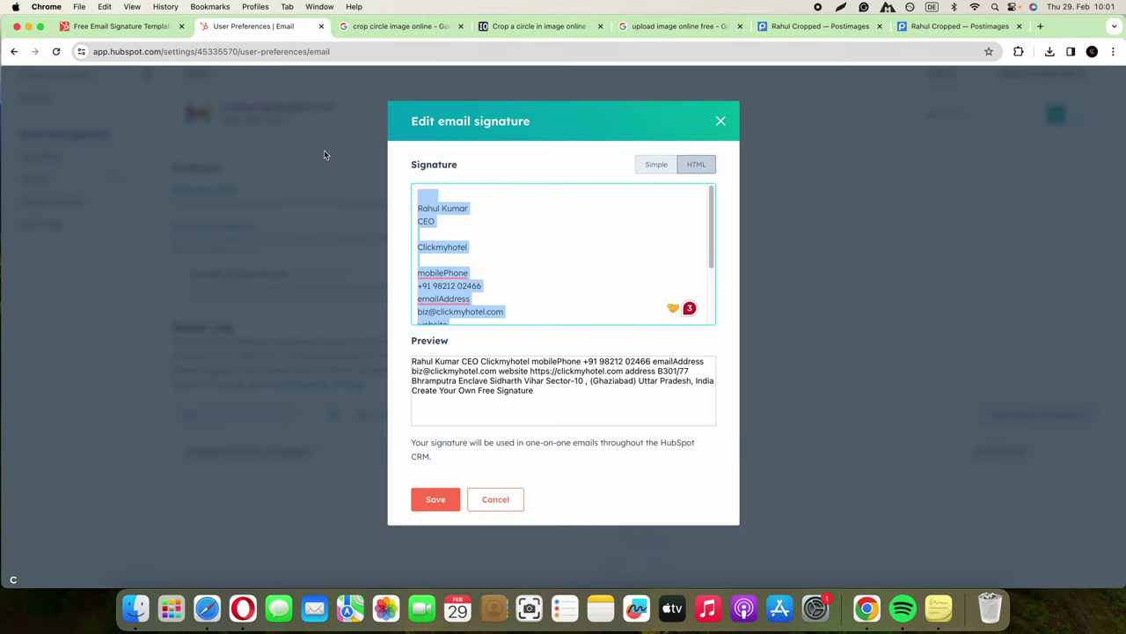
{"action": "key", "text": "BackSpace"}
{"action": "key", "text": "super+v"}
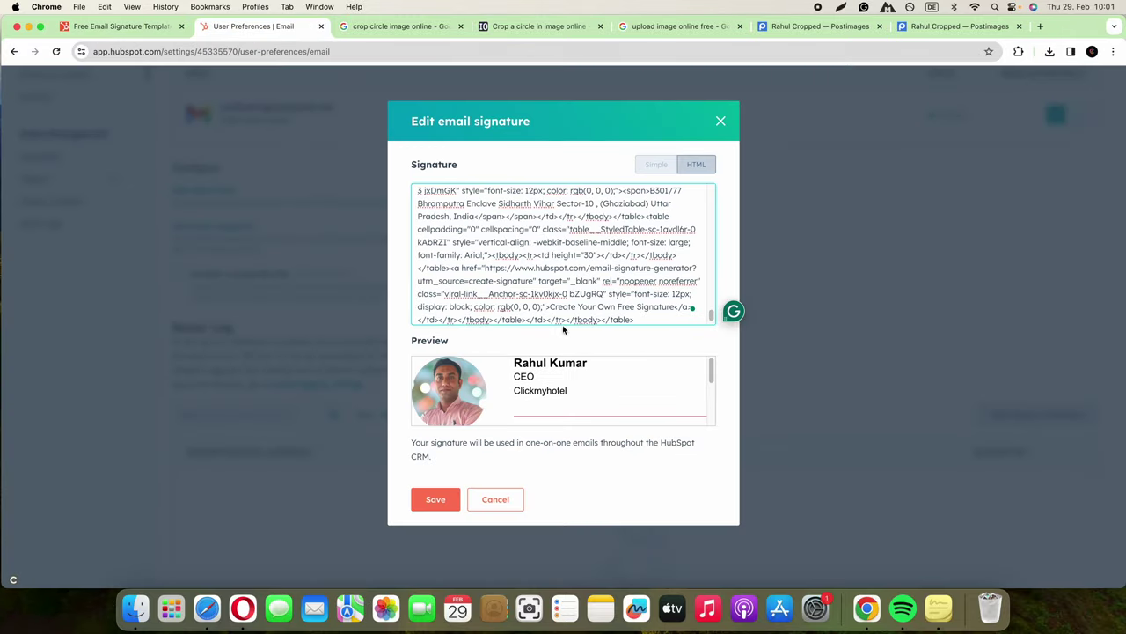
{"action": "scroll", "coordinate": [616, 370], "scroll_direction": "down", "scroll_amount": 5}
{"action": "scroll", "coordinate": [626, 369], "scroll_direction": "up", "scroll_amount": 5}
{"action": "scroll", "coordinate": [616, 374], "scroll_direction": "down", "scroll_amount": 2}
{"action": "scroll", "coordinate": [608, 380], "scroll_direction": "down", "scroll_amount": 3}
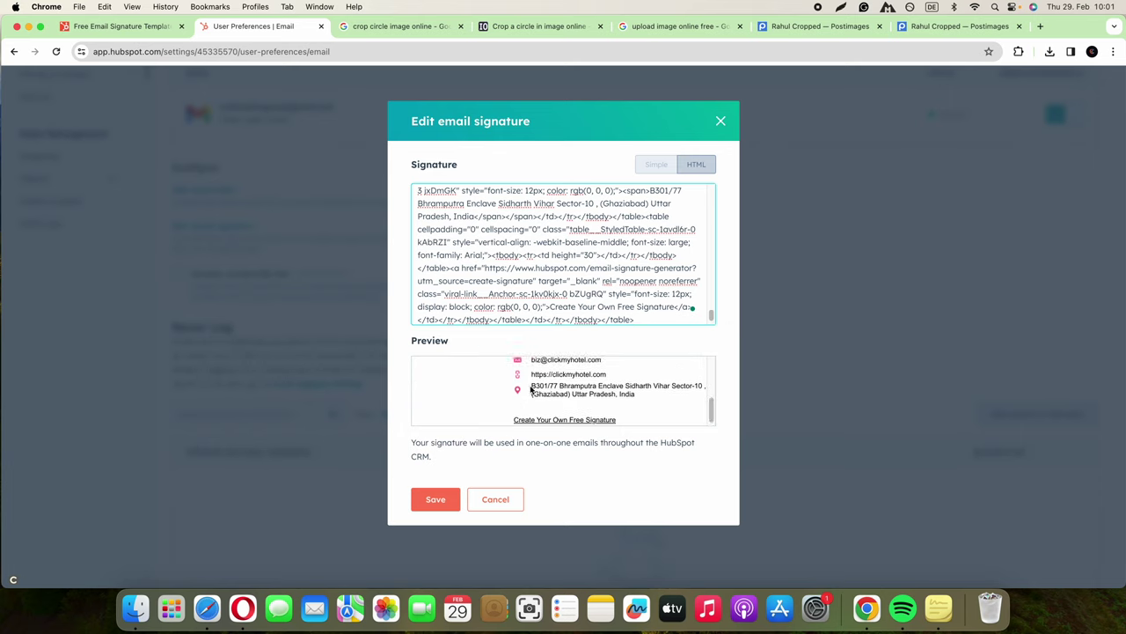
{"action": "left_click", "coordinate": [436, 499]}
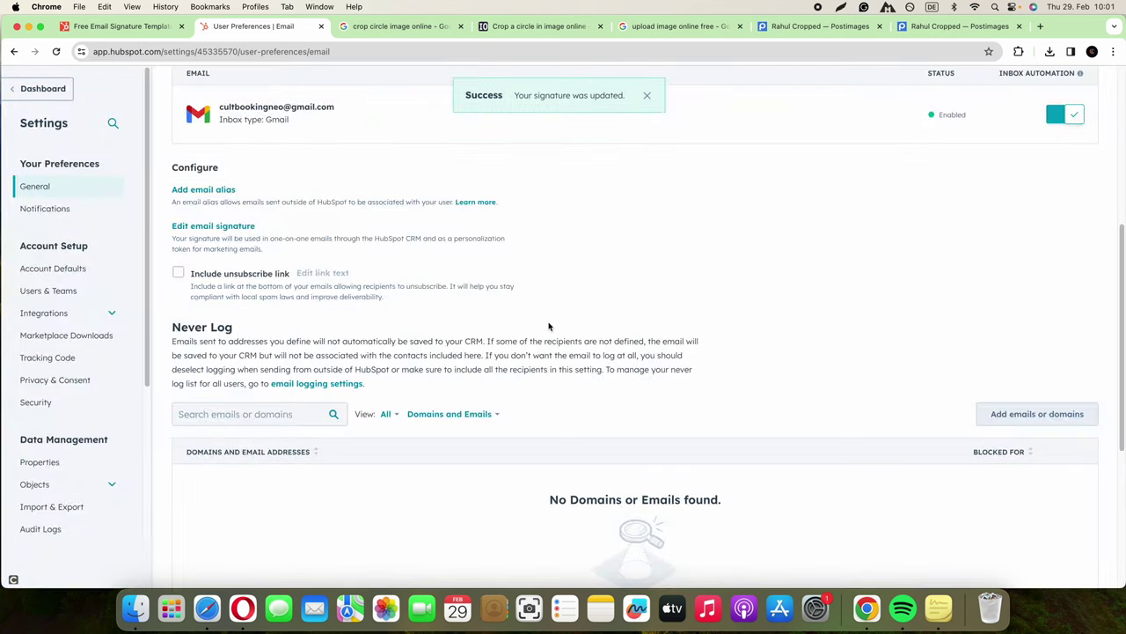
Step: Start a new email from the third contact's Emails tab and check the inserted photo signature
{"action": "scroll", "coordinate": [511, 300], "scroll_direction": "up", "scroll_amount": 10}
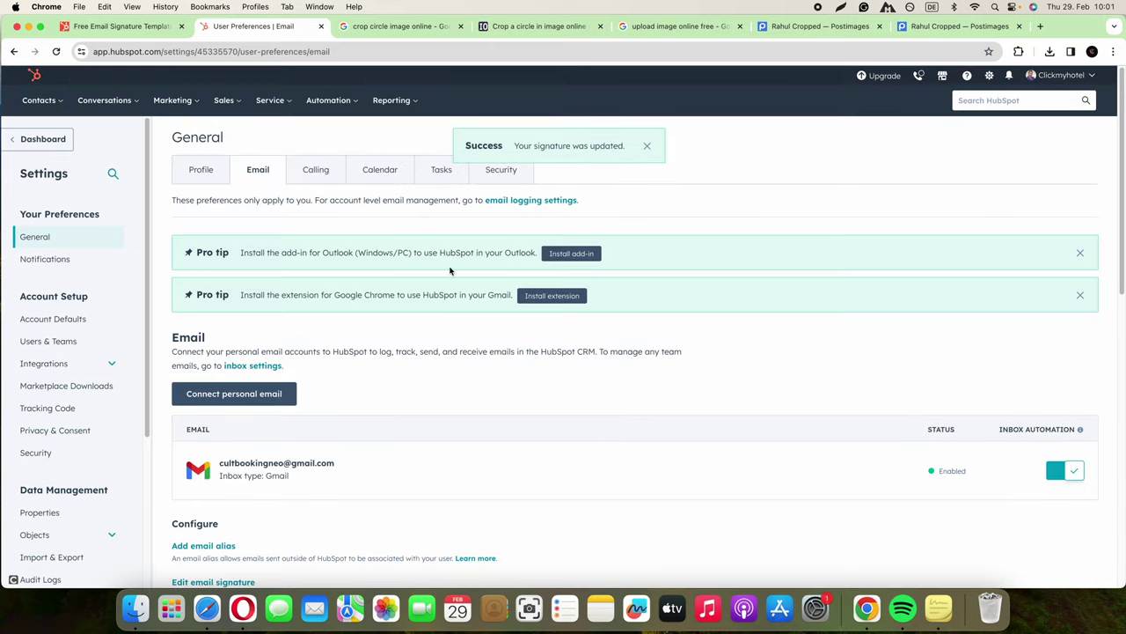
{"action": "left_click", "coordinate": [38, 100]}
{"action": "left_click", "coordinate": [50, 134]}
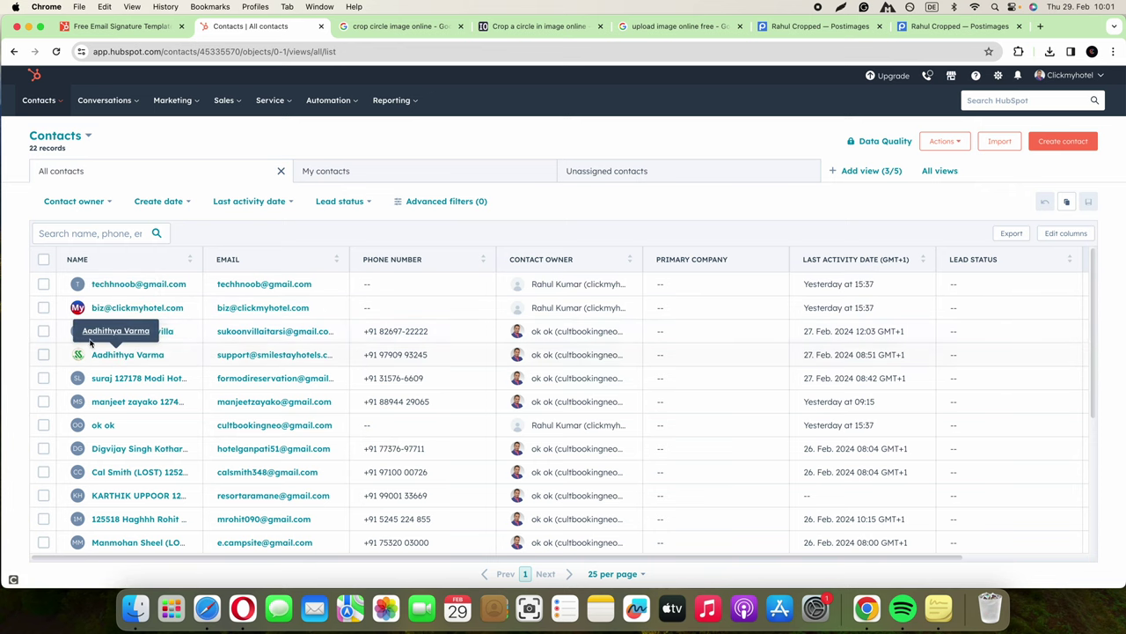
{"action": "left_click", "coordinate": [110, 331]}
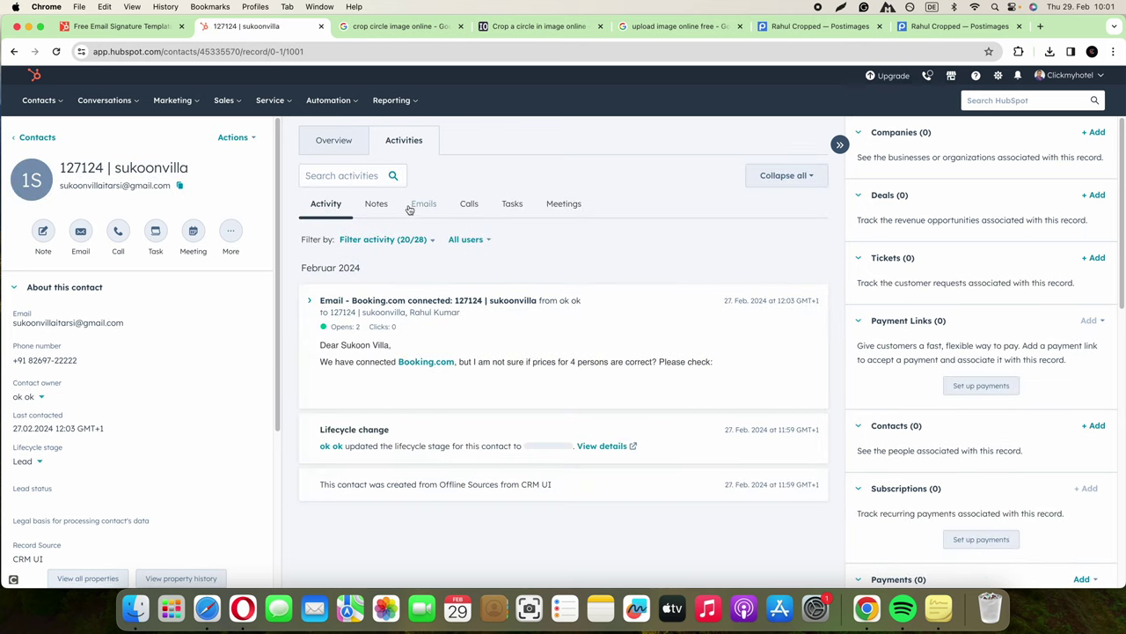
{"action": "left_click", "coordinate": [422, 205]}
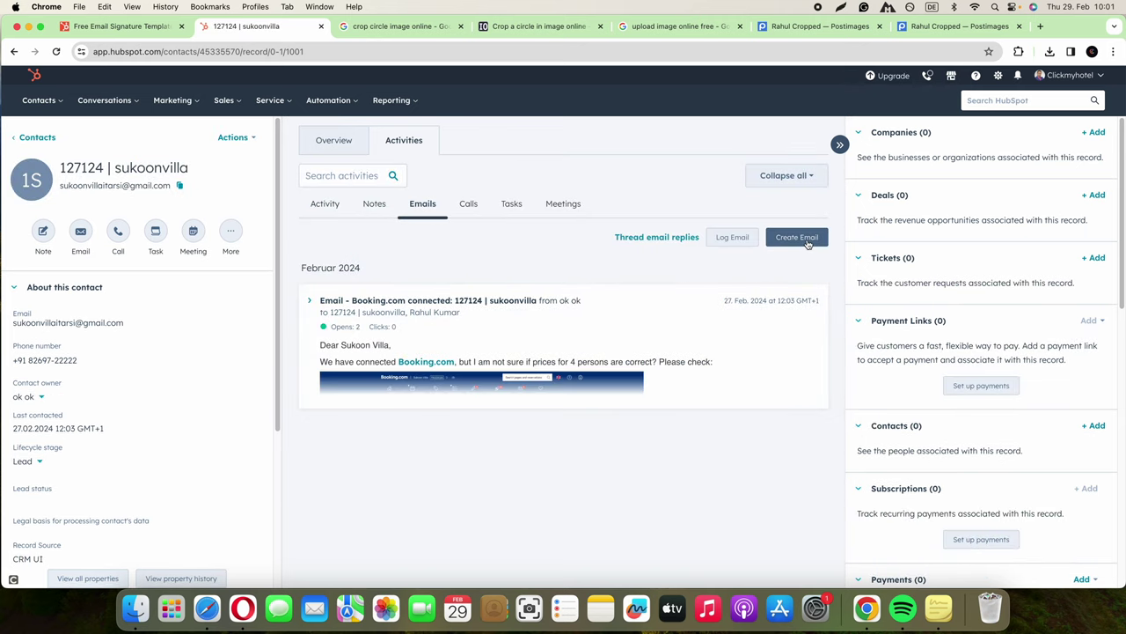
{"action": "left_click", "coordinate": [807, 243]}
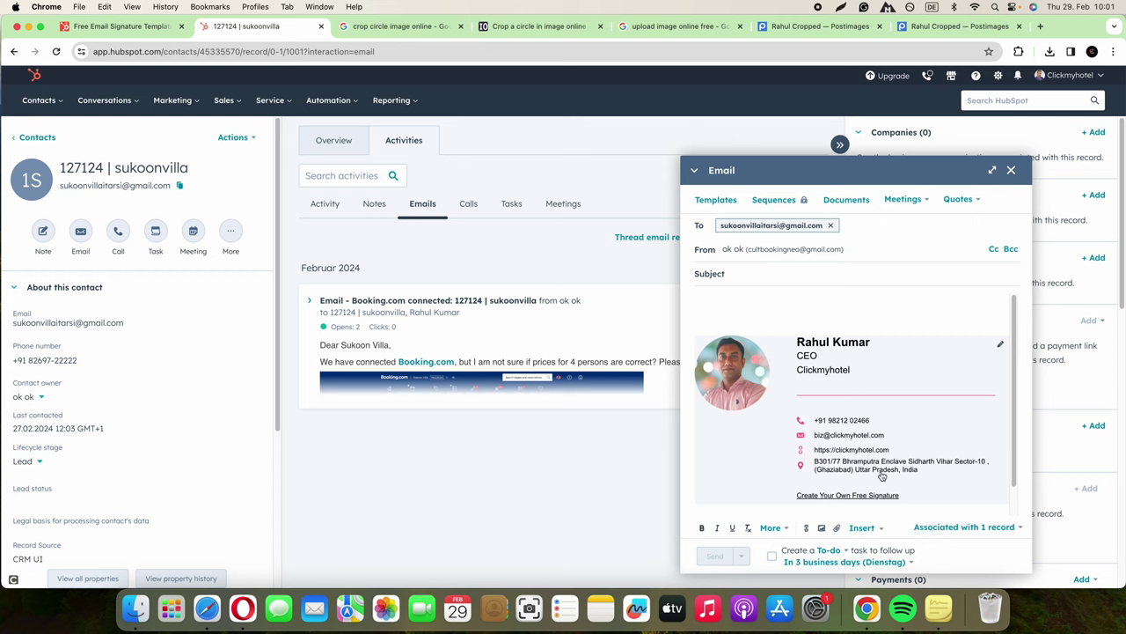
{"action": "scroll", "coordinate": [882, 475], "scroll_direction": "down", "scroll_amount": 2}
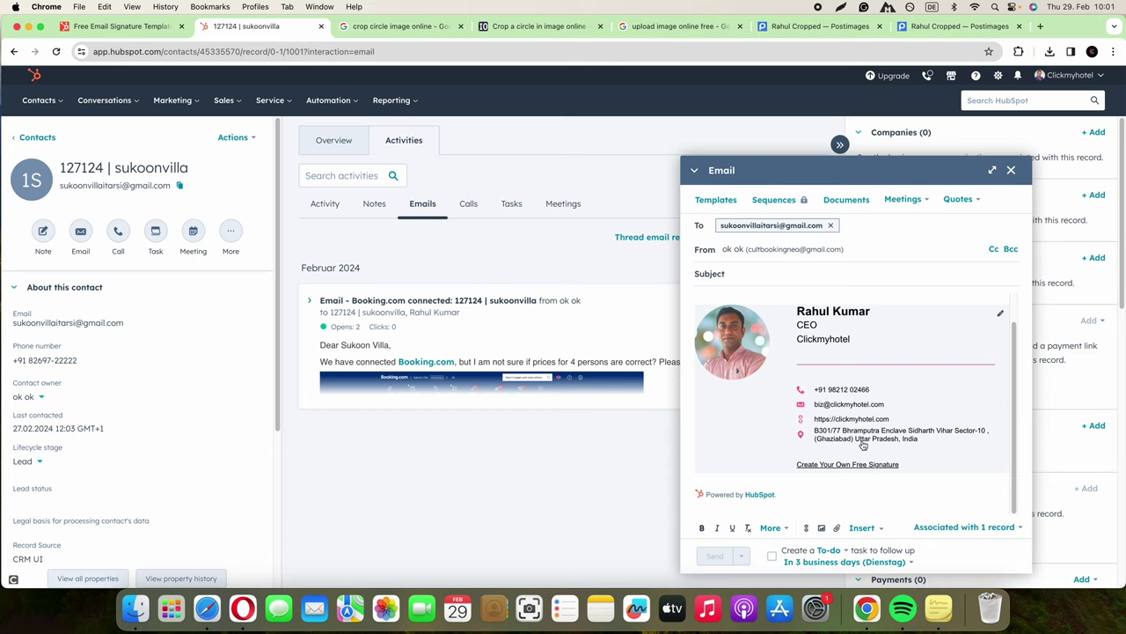
{"action": "scroll", "coordinate": [841, 446], "scroll_direction": "up", "scroll_amount": 2}
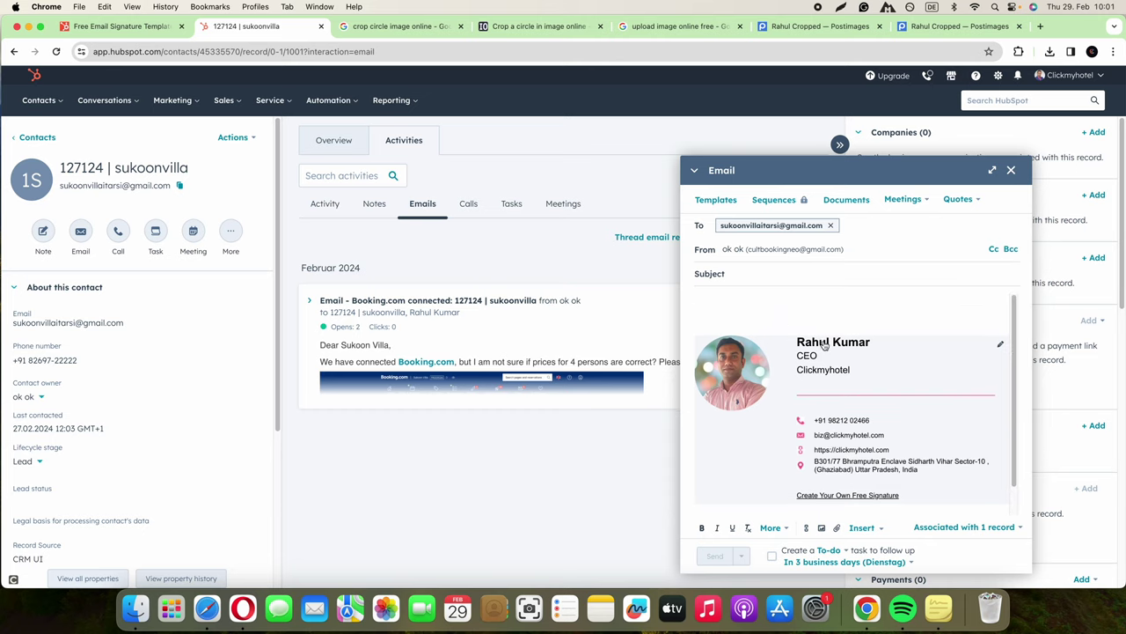